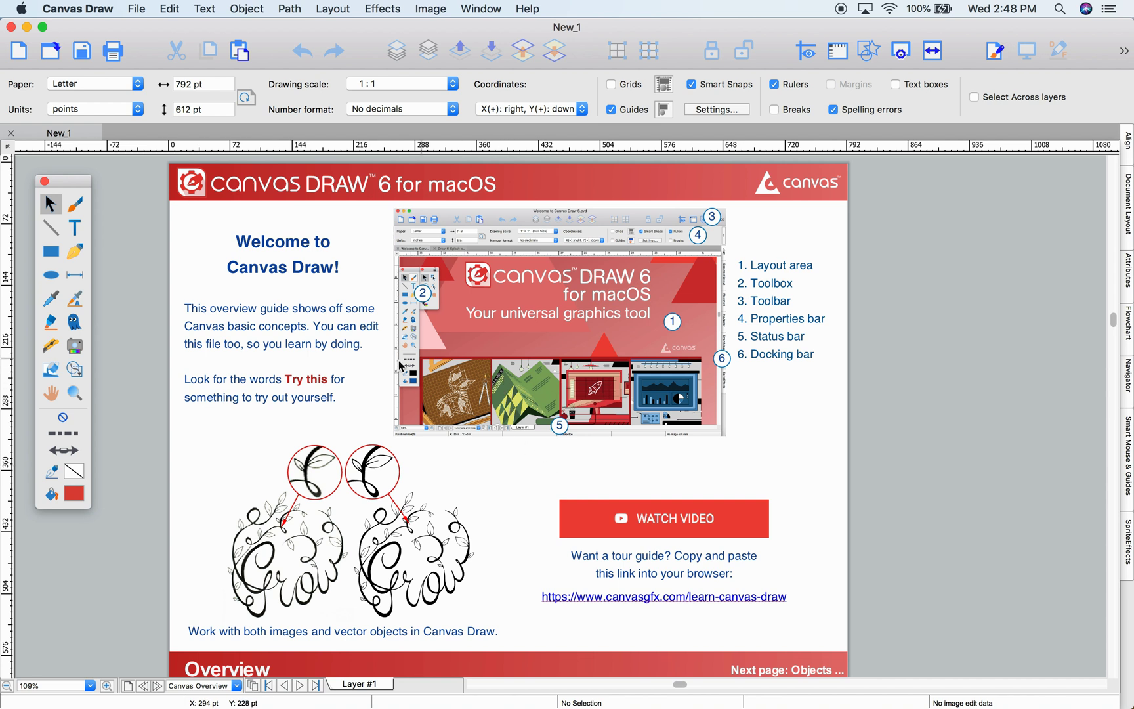
Drag the 'Welcome to Canvas Draw!' text block up to Y = 72 pt, then deselect it
{"action": "left_click", "coordinate": [292, 241]}
{"action": "left_click_drag", "start_coordinate": [292, 240], "coordinate": [288, 238]}
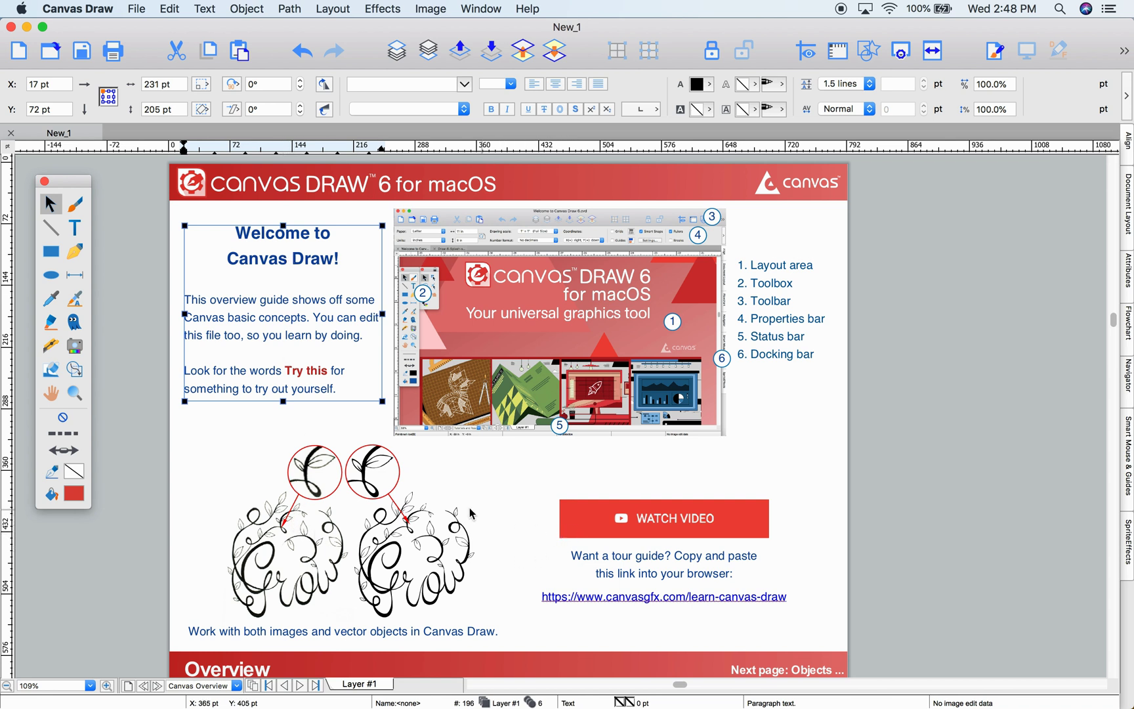
{"action": "left_click", "coordinate": [489, 511]}
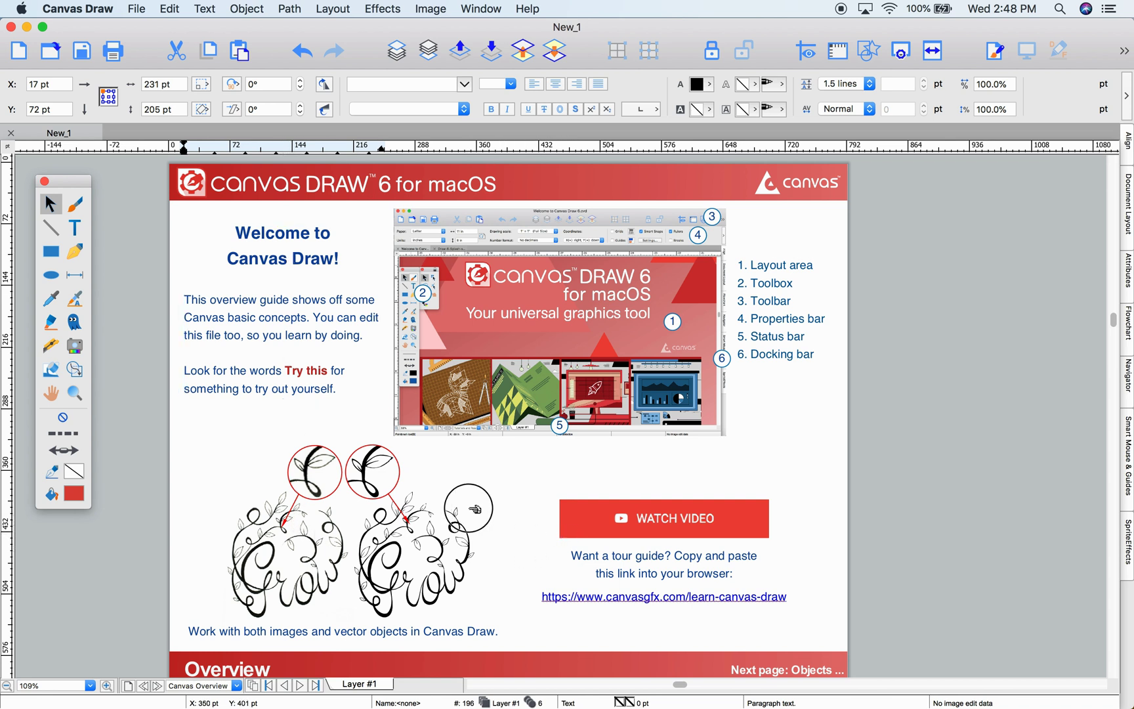
{"action": "left_click", "coordinate": [75, 392]}
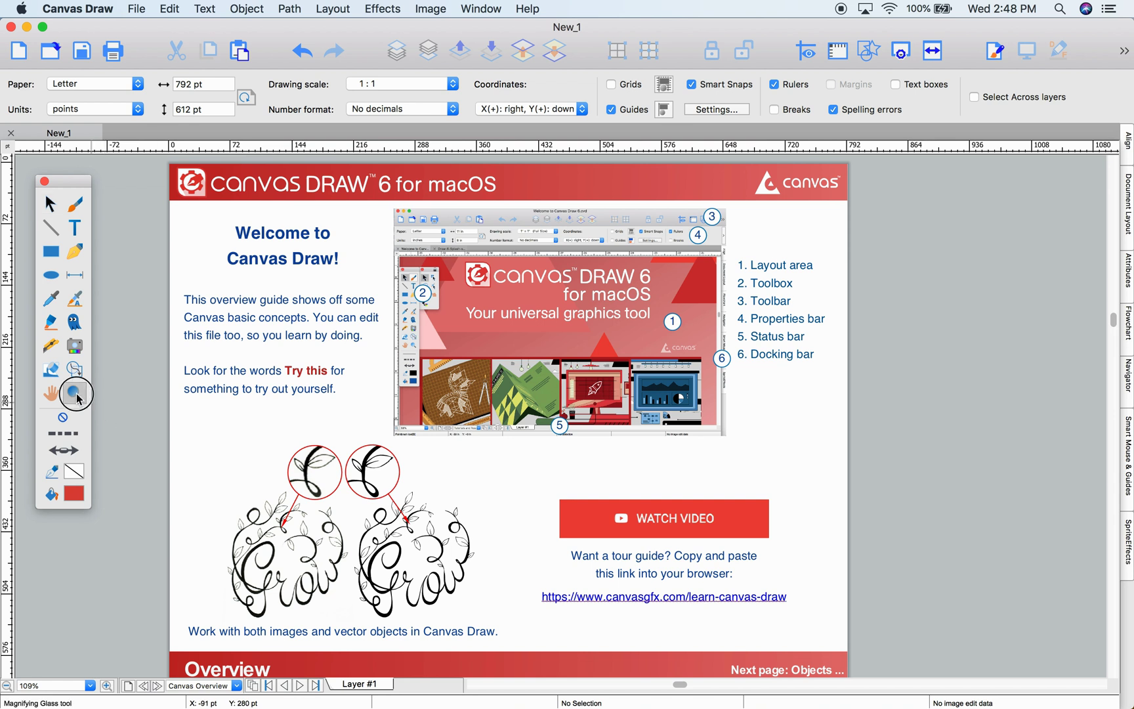
{"action": "left_click", "coordinate": [321, 567]}
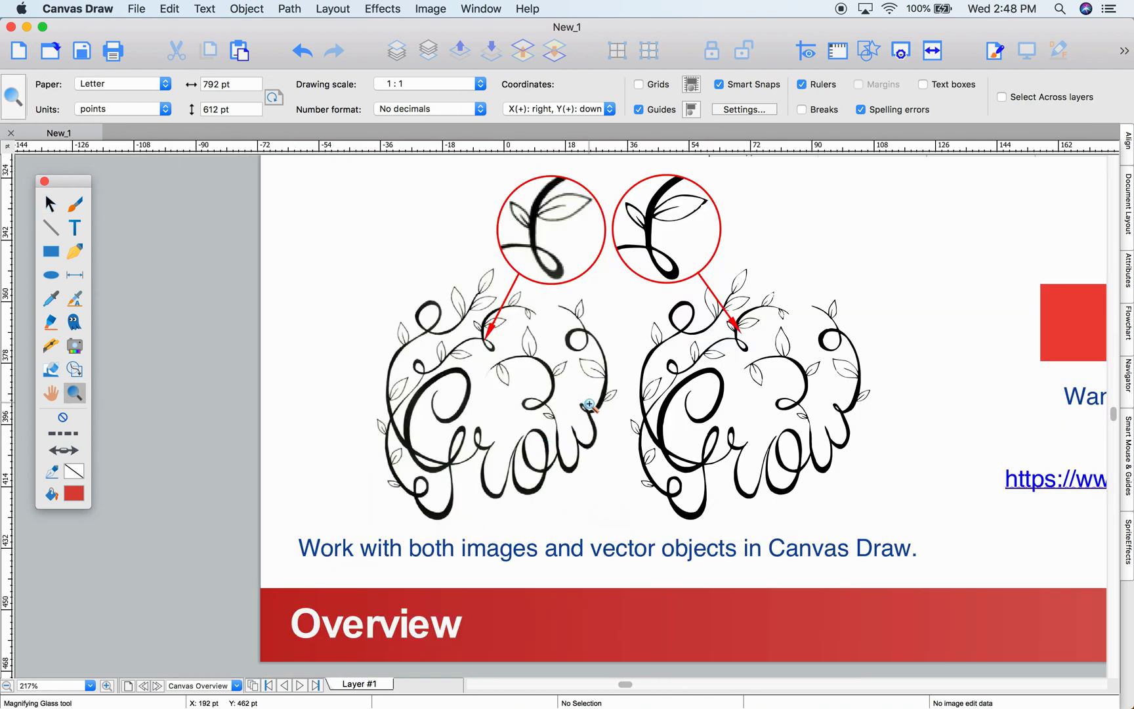
{"action": "left_click", "coordinate": [609, 399]}
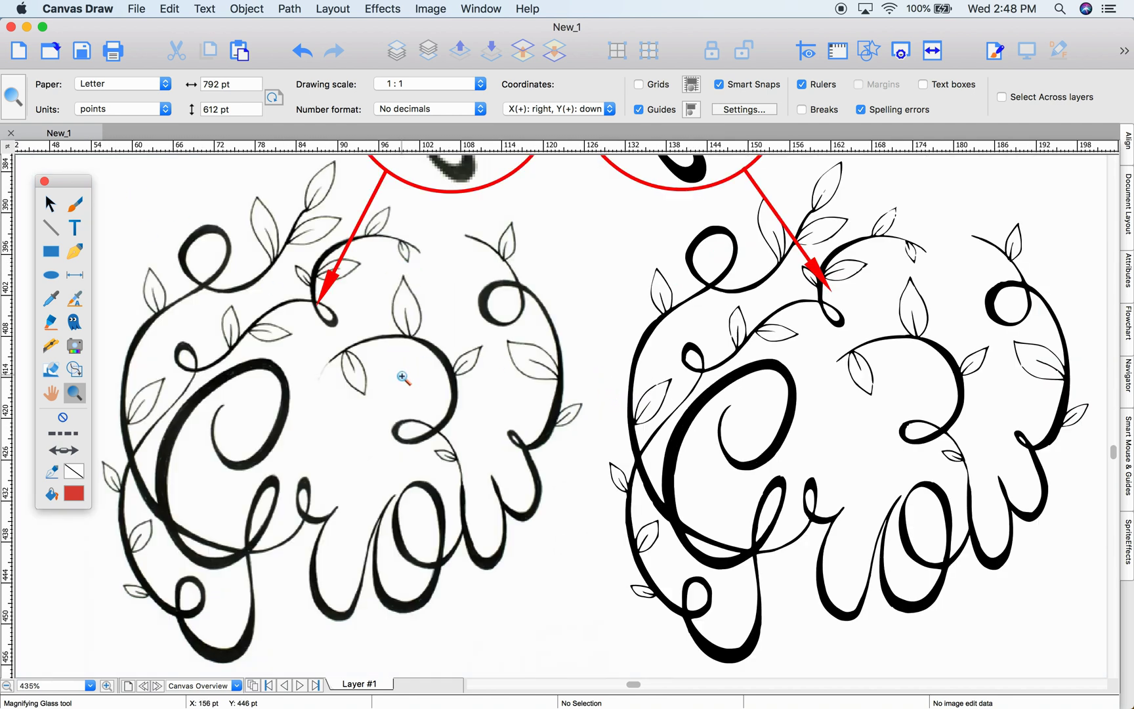
{"action": "scroll", "coordinate": [557, 369], "scroll_direction": "up", "scroll_amount": 3}
{"action": "scroll", "coordinate": [556, 370], "scroll_direction": "up", "scroll_amount": 9}
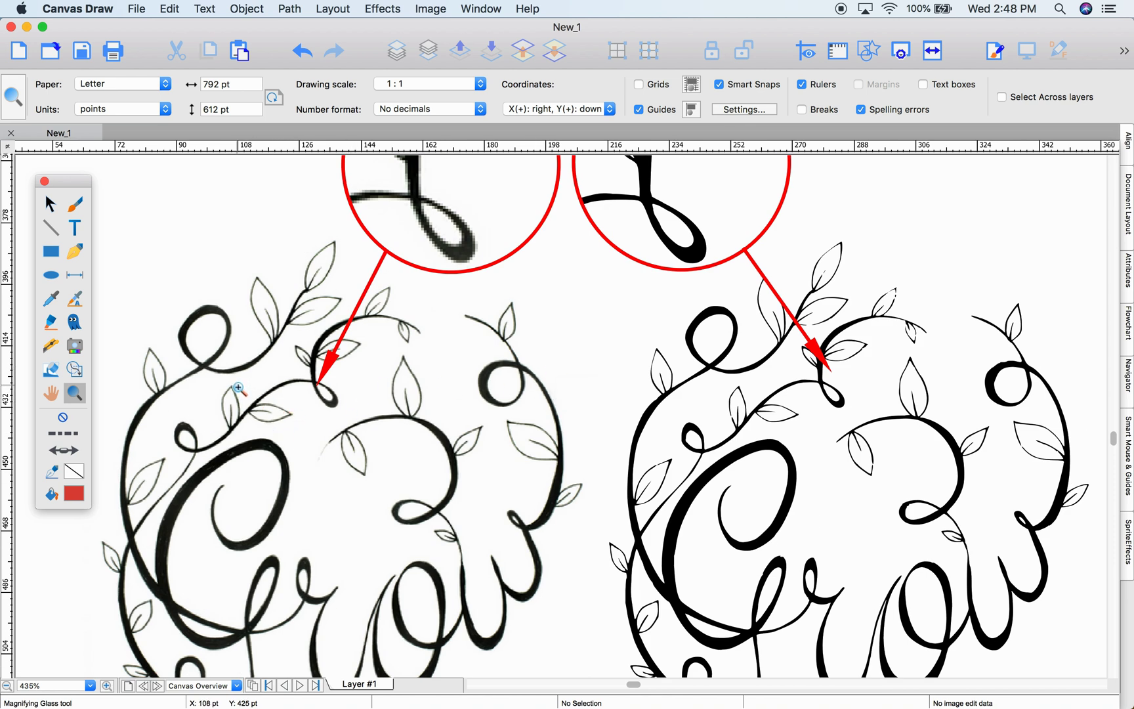
{"action": "left_click_drag", "start_coordinate": [240, 389], "coordinate": [305, 440]}
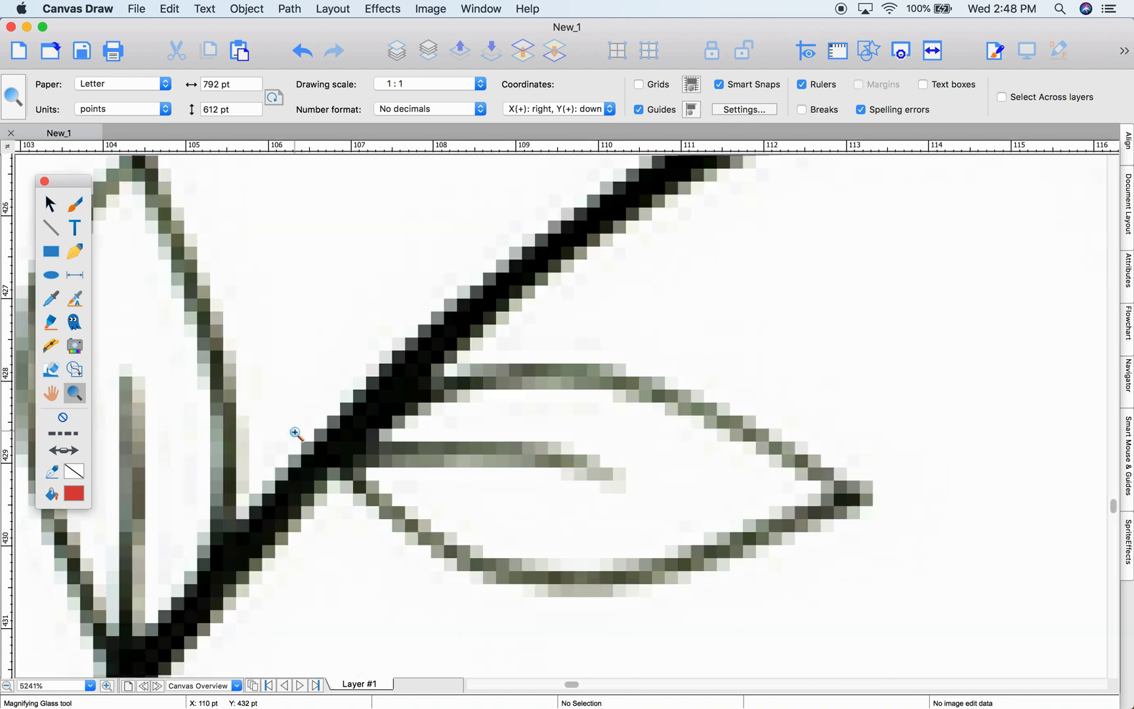
{"action": "left_click", "coordinate": [538, 417], "text": "alt"}
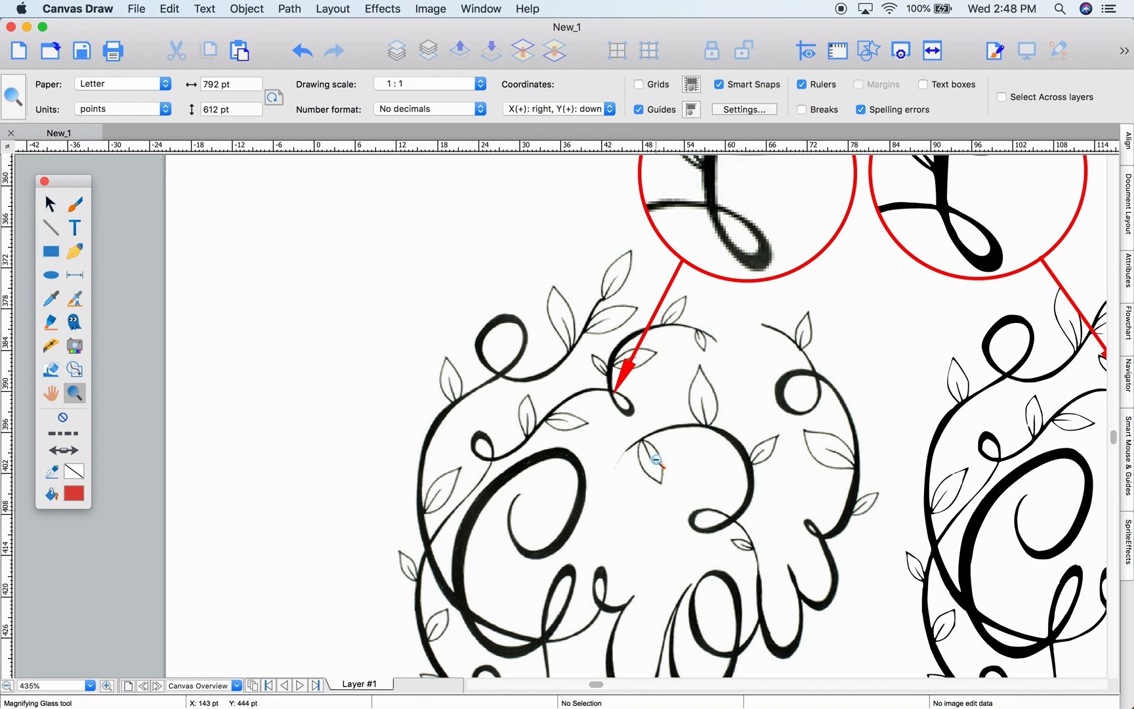
{"action": "left_click_drag", "start_coordinate": [1060, 423], "coordinate": [1116, 474]}
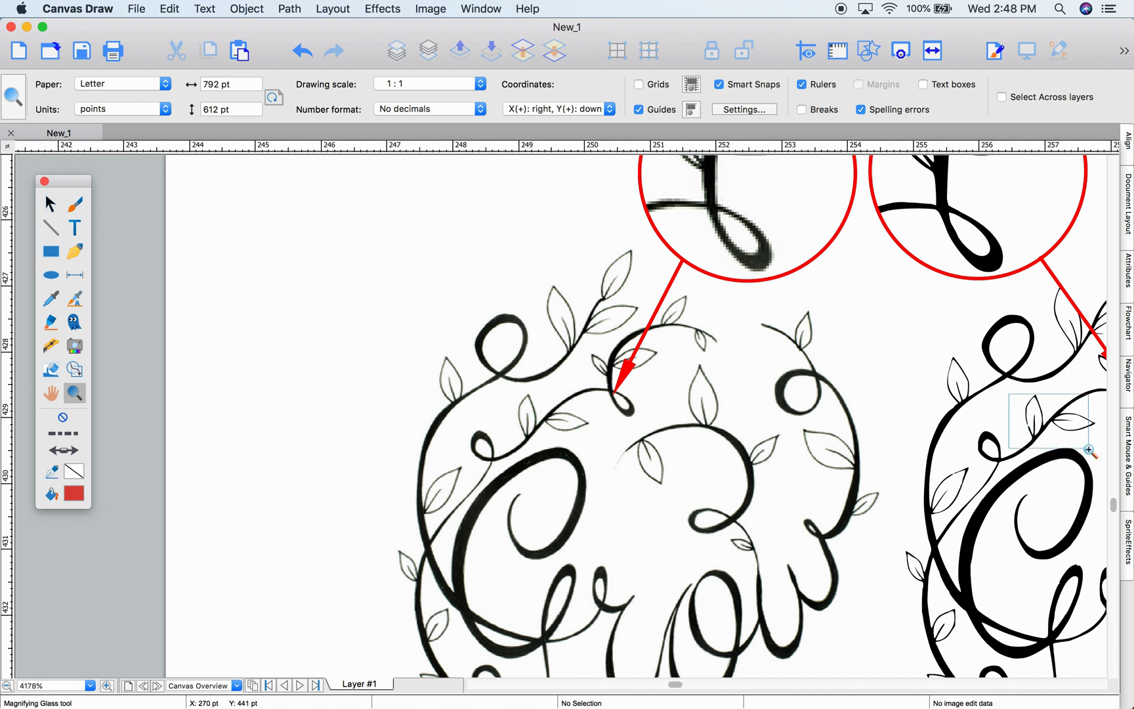
{"action": "left_click", "coordinate": [519, 424], "text": "alt"}
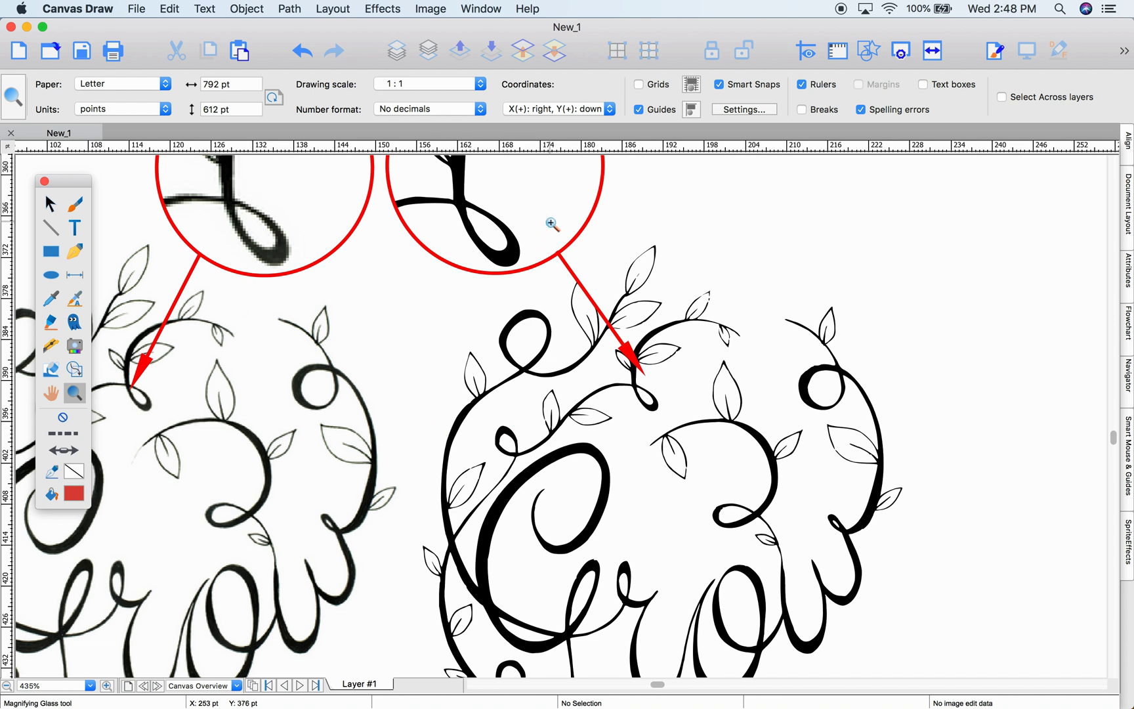
{"action": "left_click", "coordinate": [935, 54]}
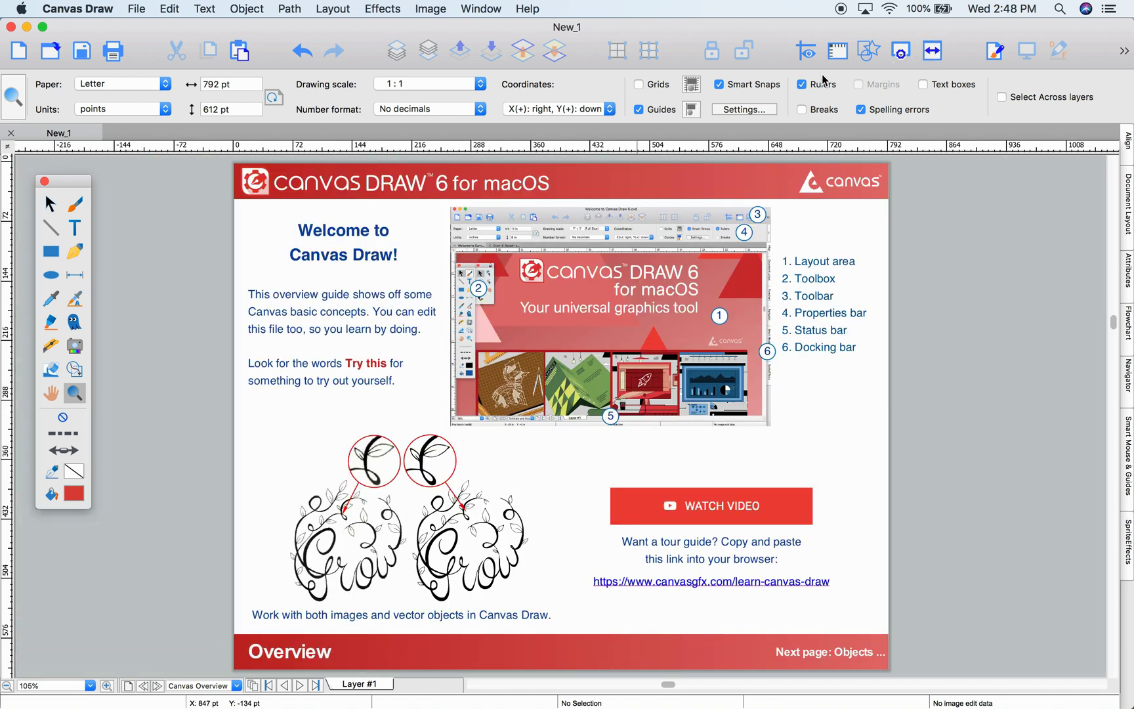
{"action": "left_click", "coordinate": [50, 204]}
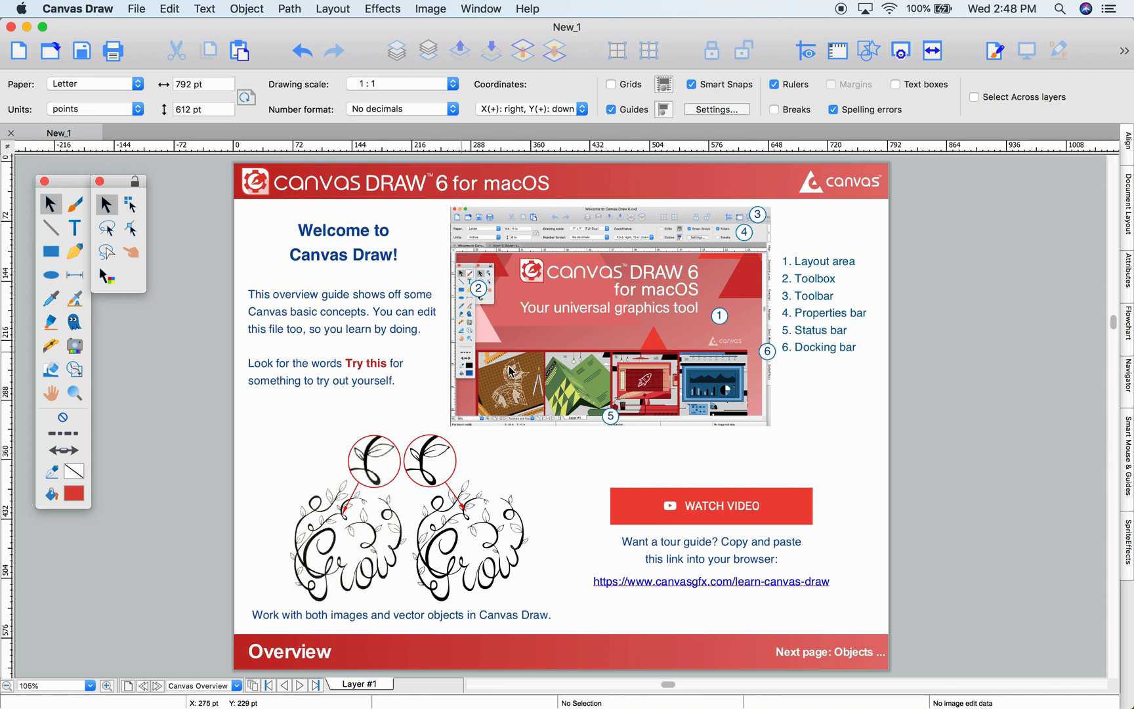
{"action": "left_click", "coordinate": [279, 297]}
{"action": "left_click", "coordinate": [461, 560]}
{"action": "left_click", "coordinate": [459, 555]}
{"action": "left_click", "coordinate": [715, 407]}
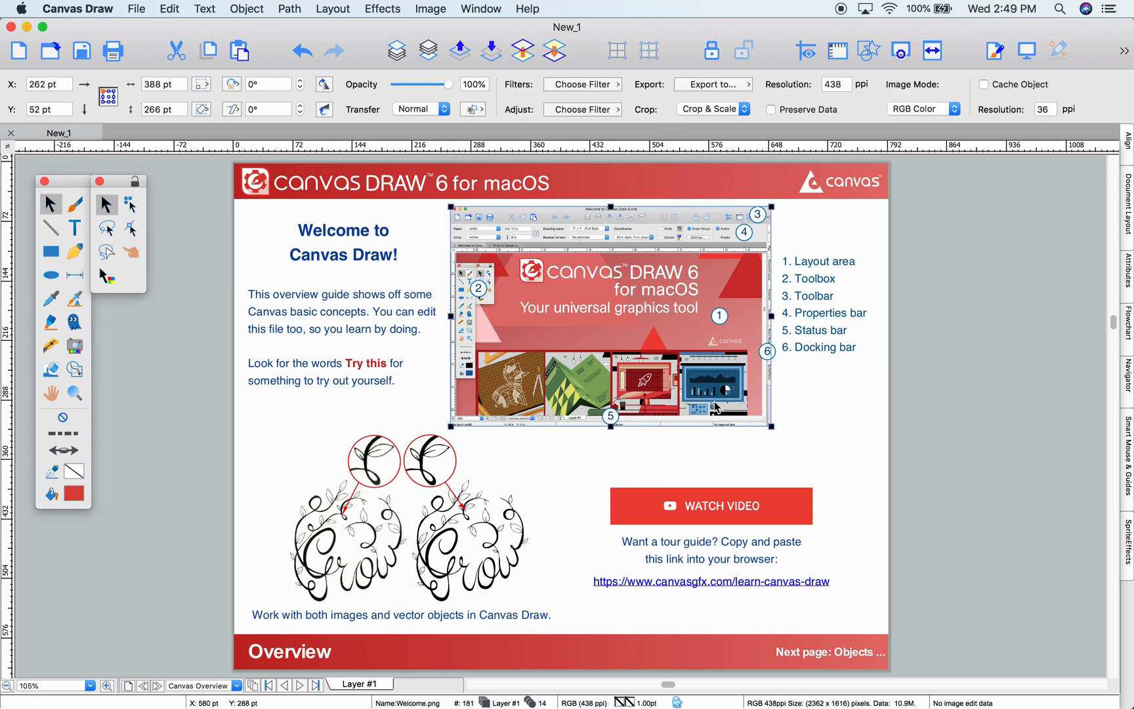
{"action": "left_click", "coordinate": [497, 535]}
{"action": "left_click", "coordinate": [378, 318]}
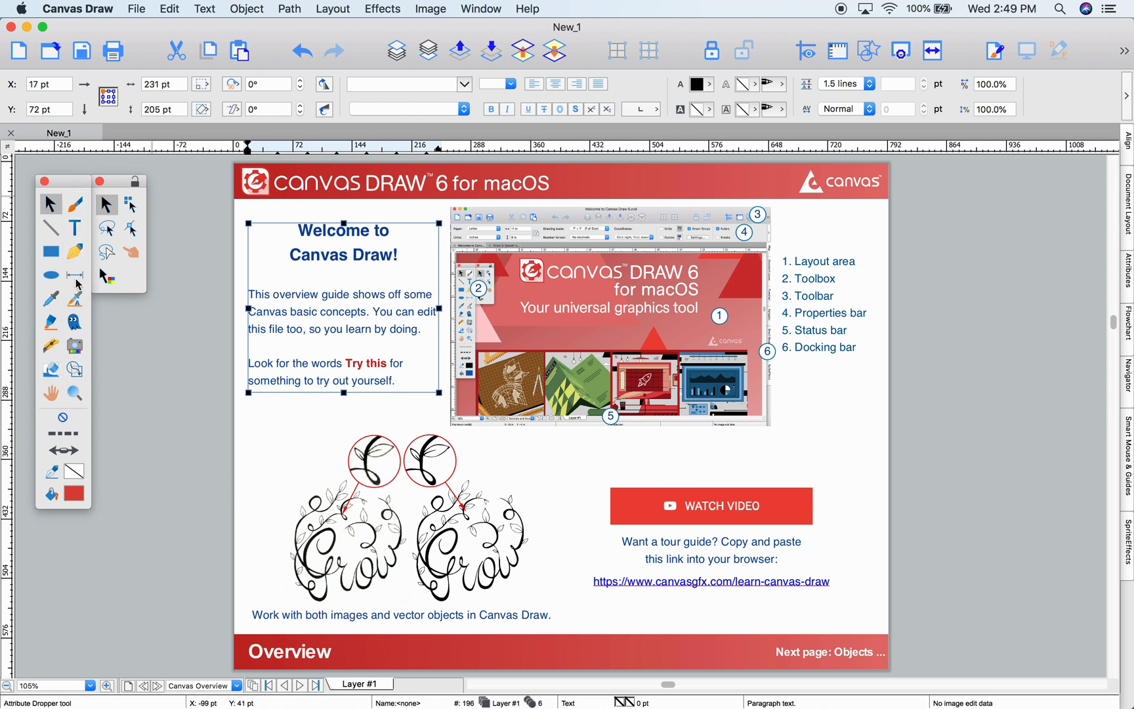
{"action": "left_click", "coordinate": [75, 227]}
{"action": "left_click", "coordinate": [77, 251]}
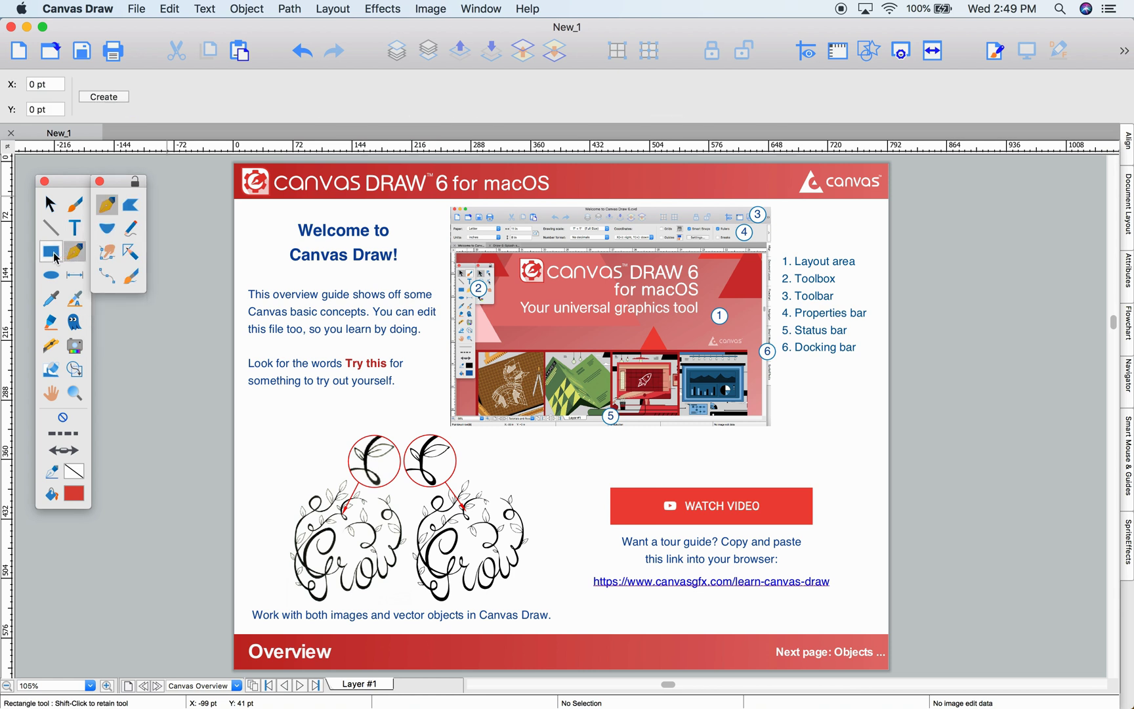
{"action": "left_click", "coordinate": [51, 251]}
{"action": "left_click", "coordinate": [51, 205]}
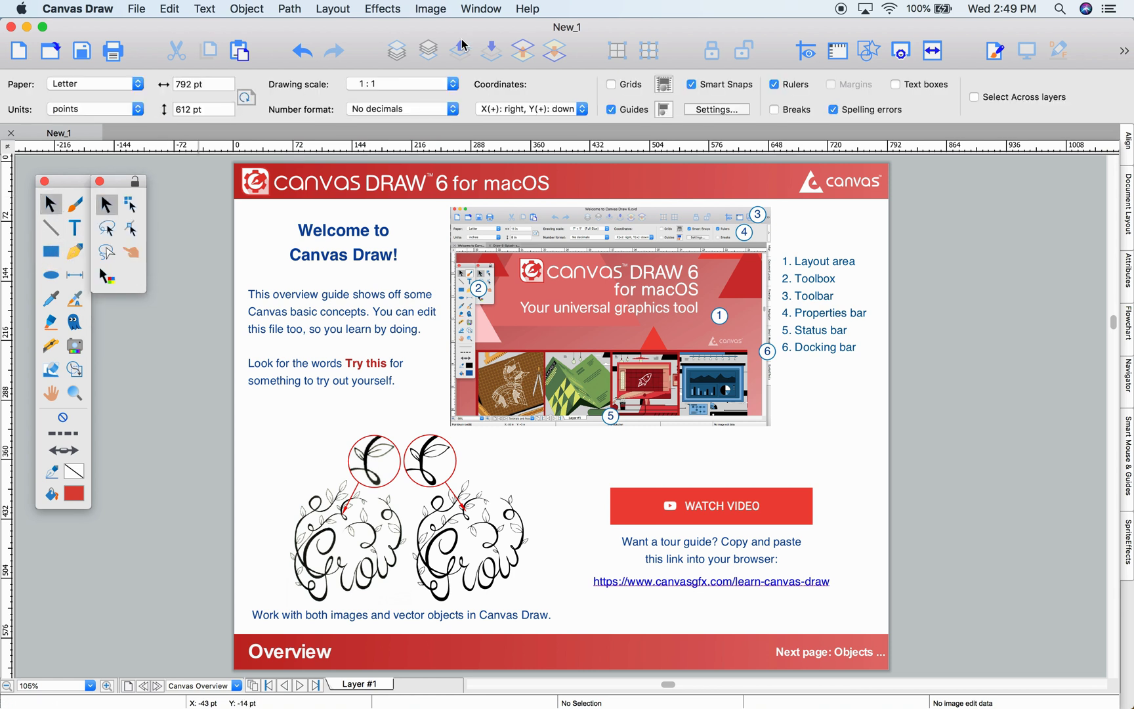
Browse the Image, Layout, Path, Object and Text menus, then close them without choosing anything
{"action": "left_click", "coordinate": [432, 13]}
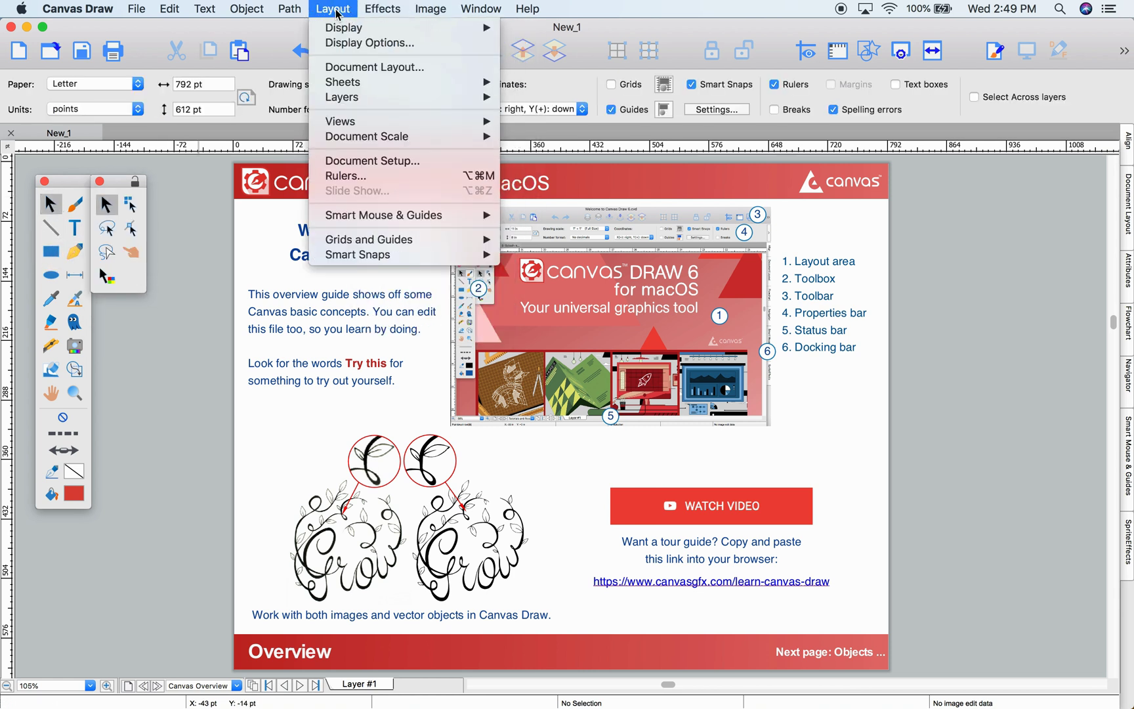
{"action": "mouse_move", "coordinate": [287, 13]}
{"action": "mouse_move", "coordinate": [252, 12]}
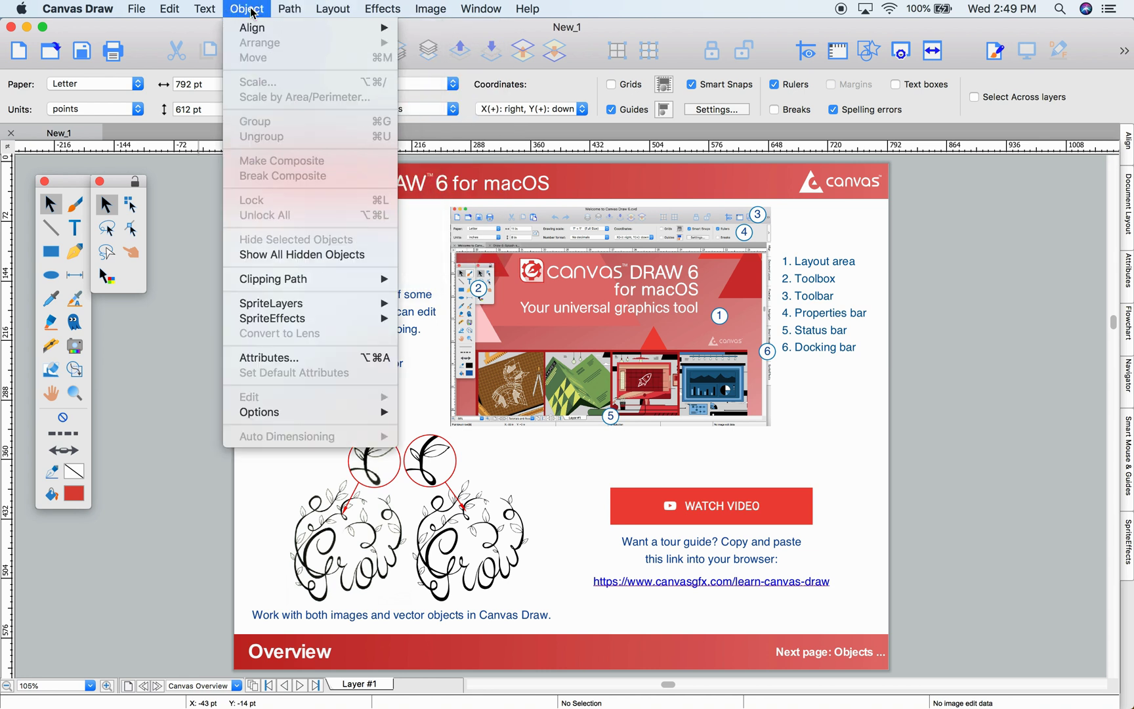
{"action": "left_click", "coordinate": [209, 10]}
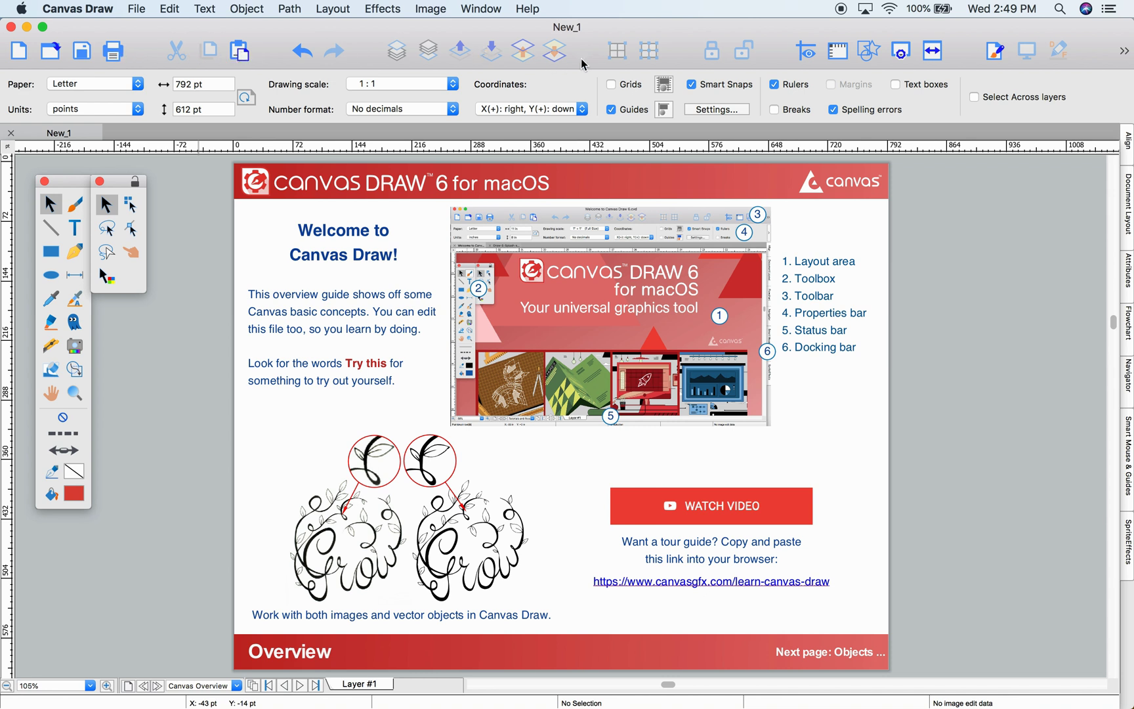
Show the Canvas Assistant help panel from the toolbar's » overflow button
{"action": "left_click", "coordinate": [1124, 52]}
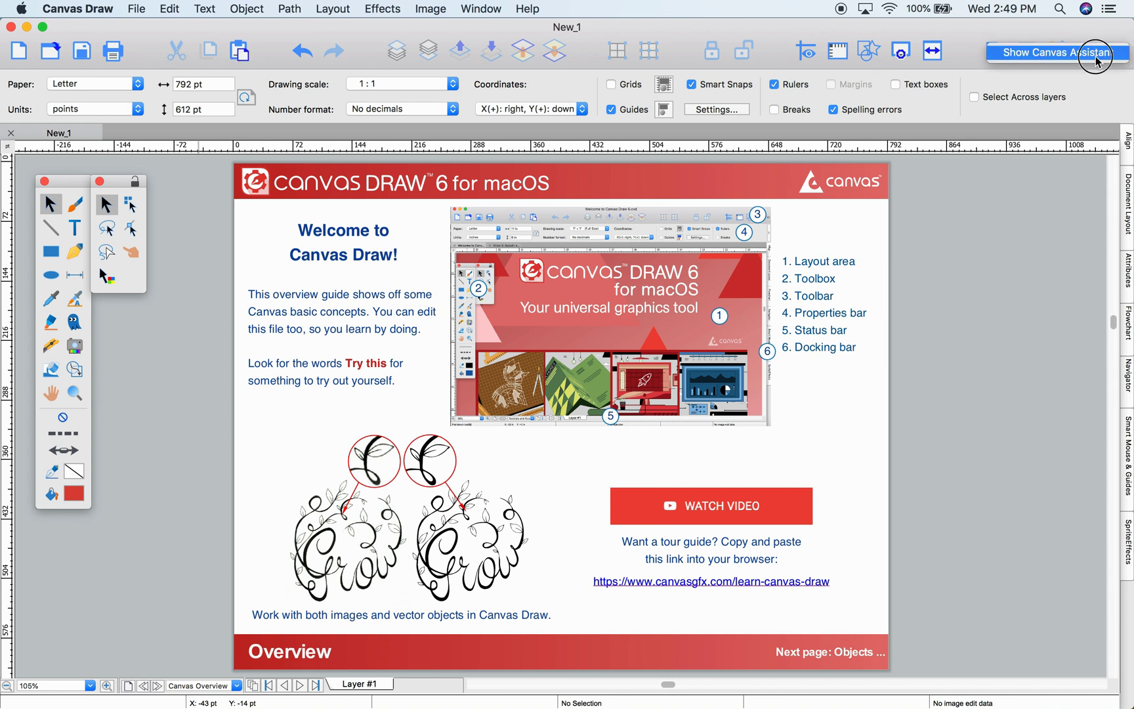
{"action": "left_click", "coordinate": [1089, 51]}
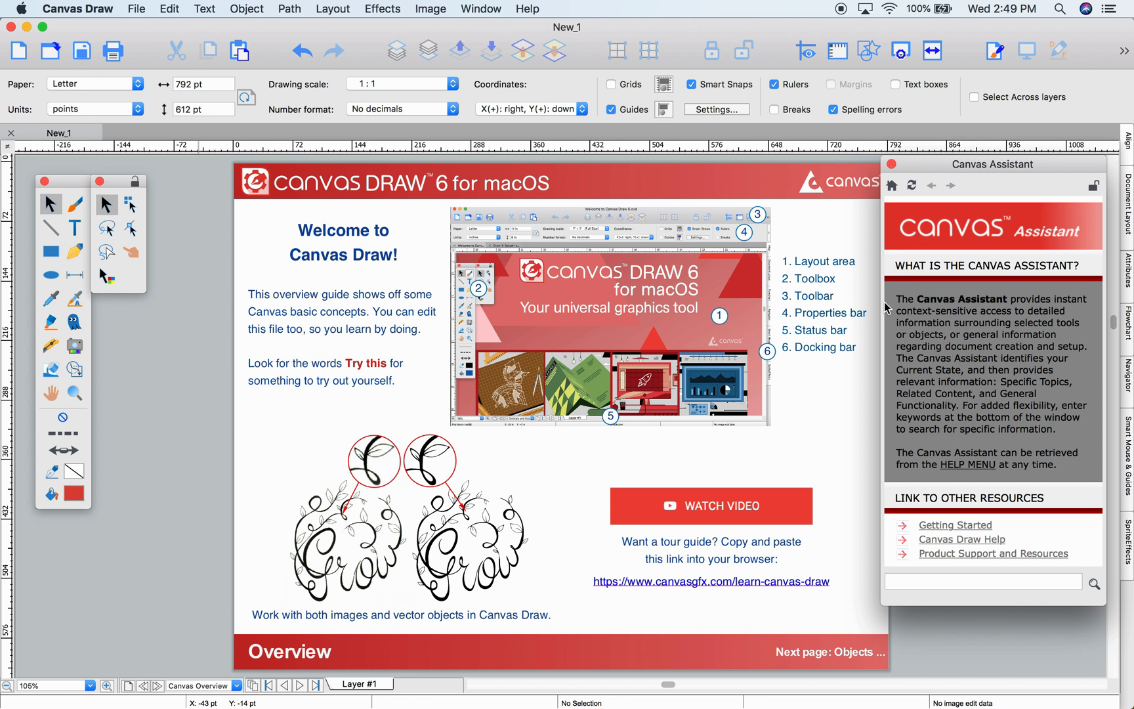
{"action": "left_click_drag", "start_coordinate": [668, 684], "coordinate": [680, 689]}
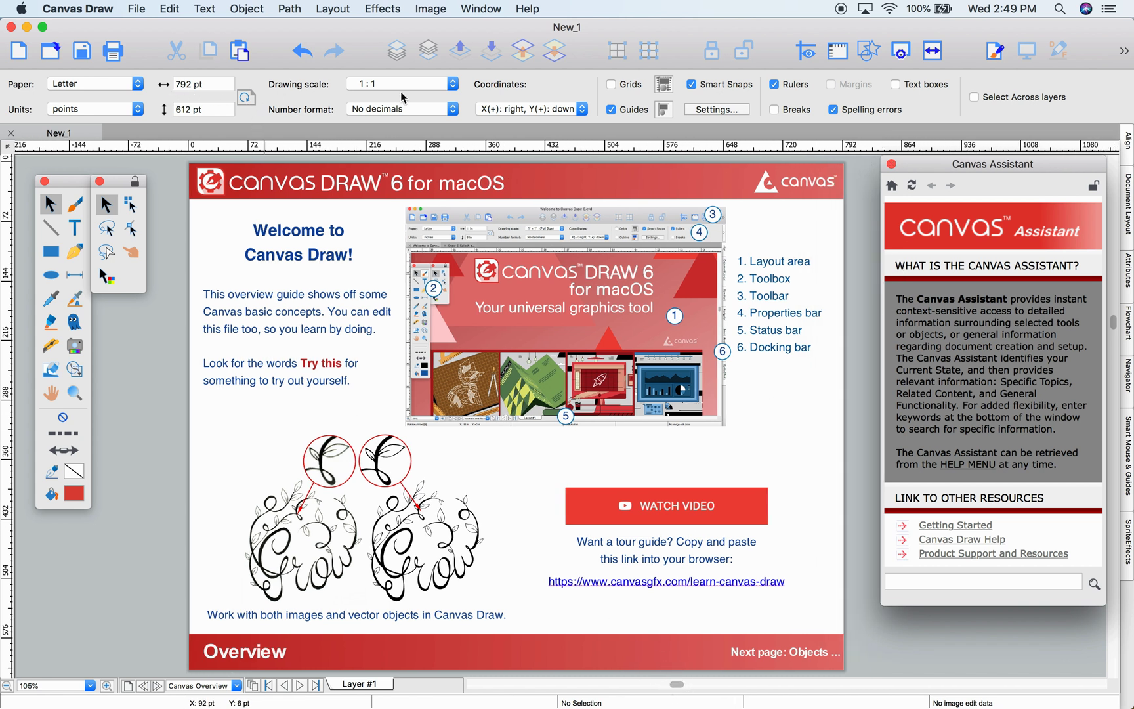
Cycle through the Brush, Text, Curve, Rectangle and Line tools to see their help, ending on Selection
{"action": "left_click", "coordinate": [75, 204]}
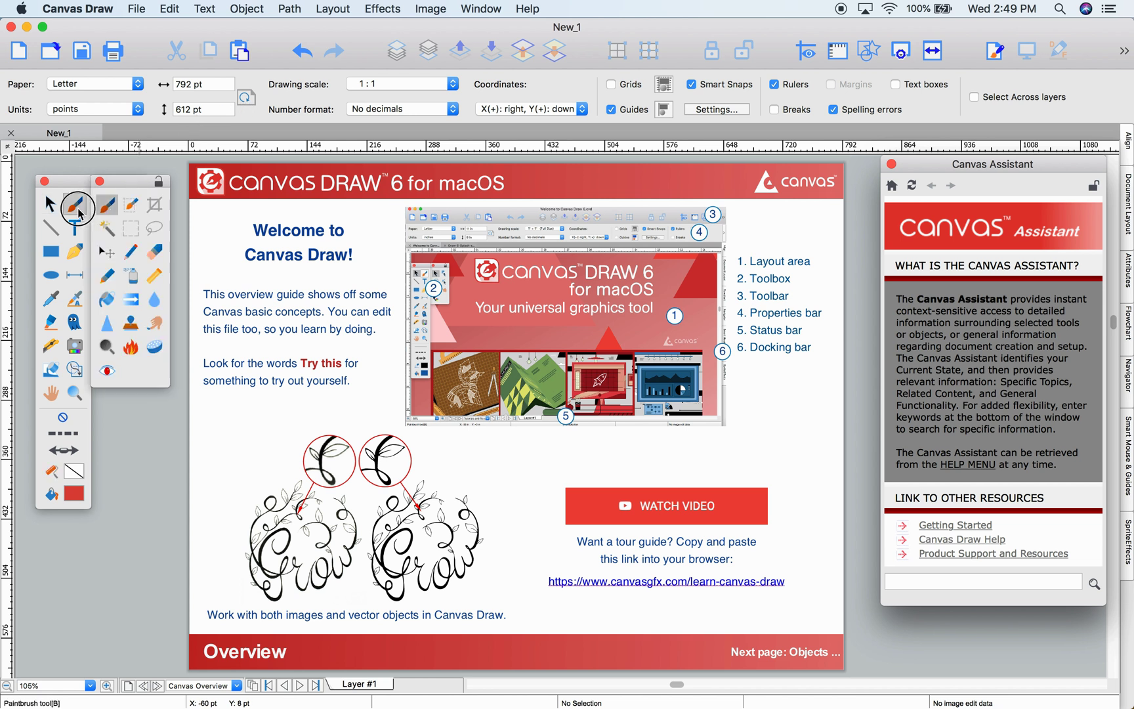
{"action": "left_click", "coordinate": [77, 230]}
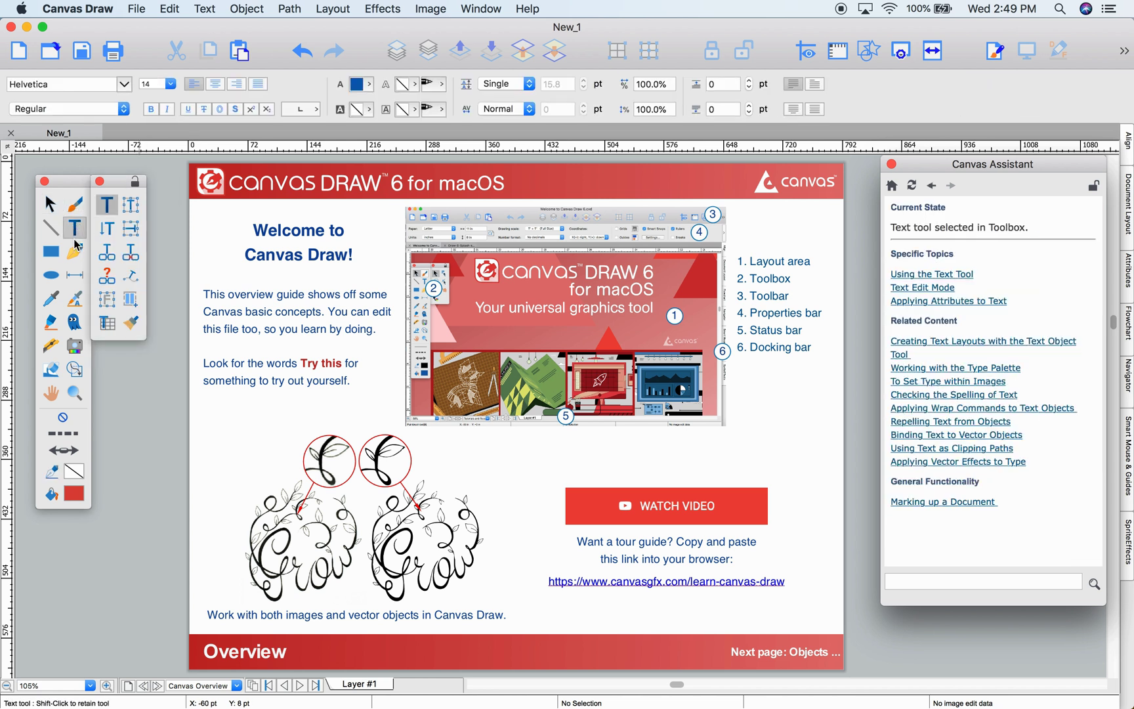
{"action": "left_click", "coordinate": [75, 251]}
{"action": "left_click", "coordinate": [52, 253]}
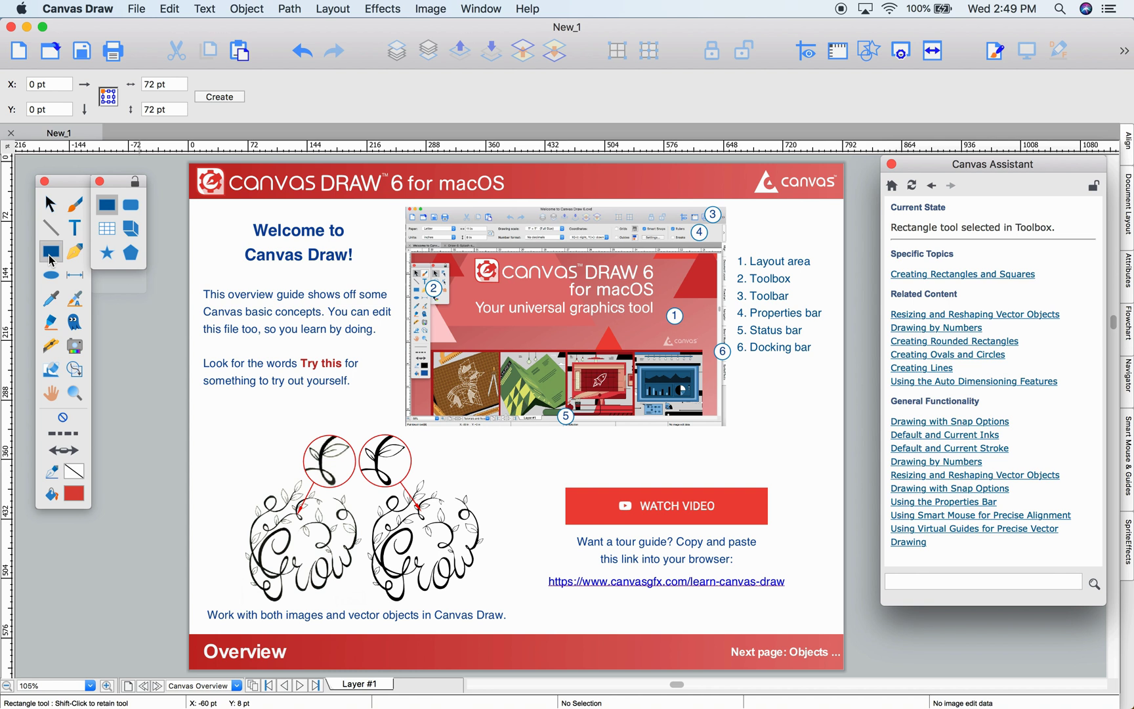
{"action": "left_click", "coordinate": [51, 227]}
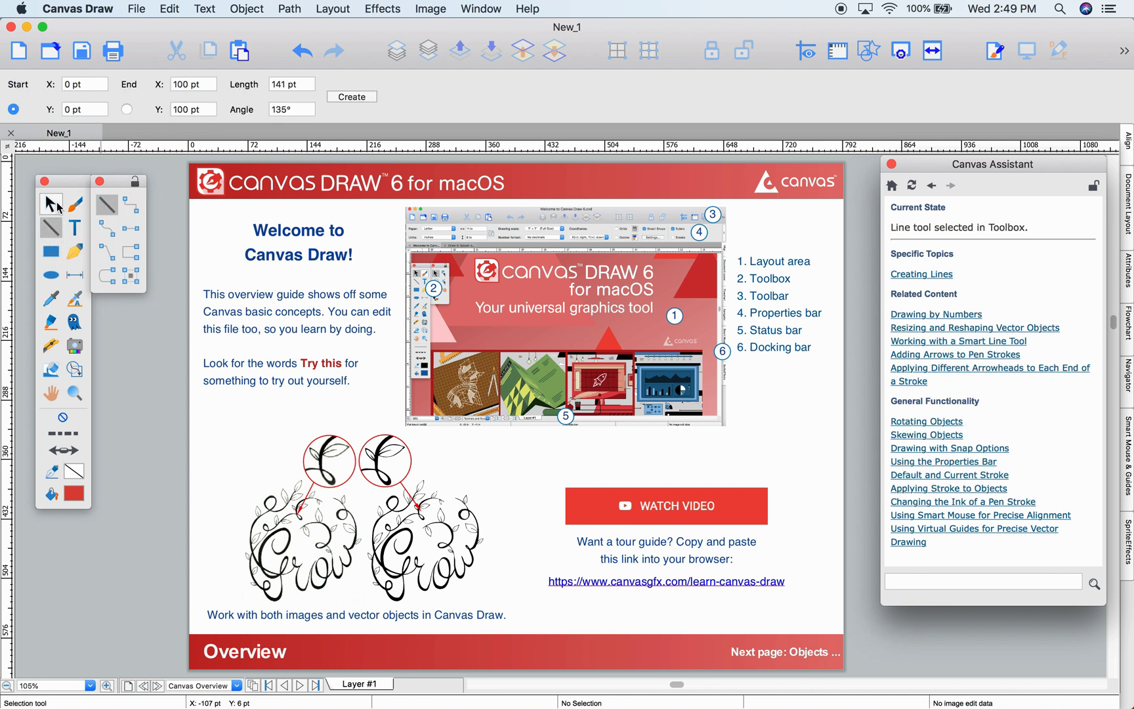
{"action": "left_click", "coordinate": [56, 205]}
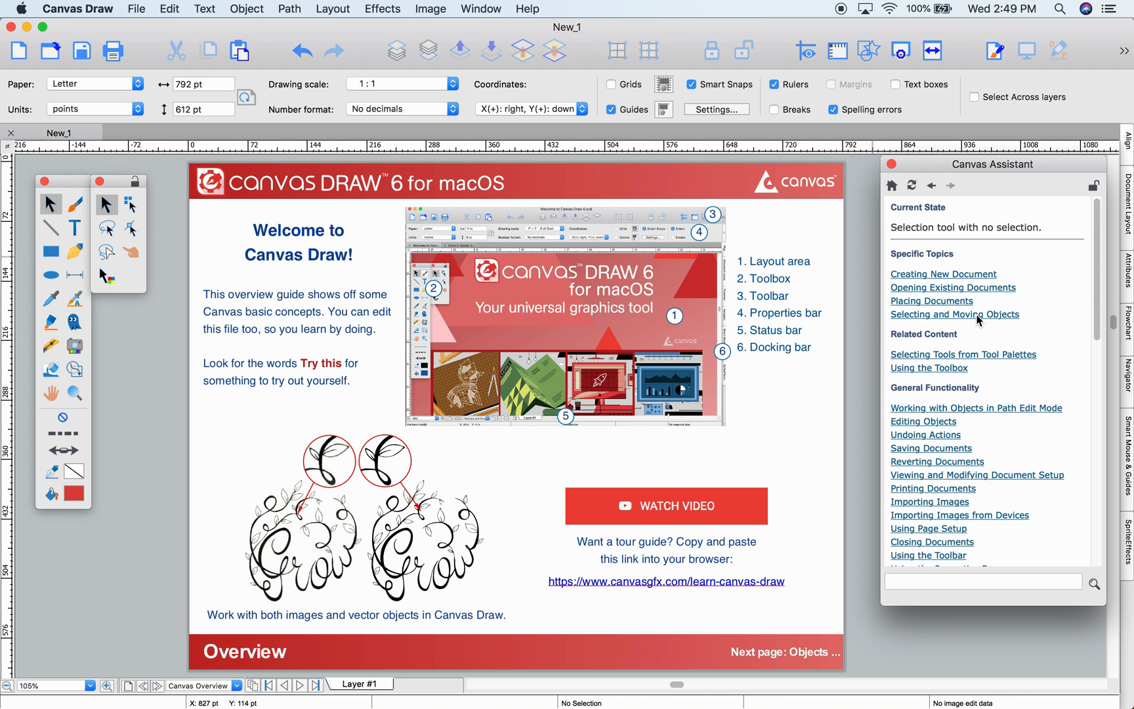
Select the embedded screenshot image and check the document's page list without changing pages
{"action": "left_click", "coordinate": [477, 359]}
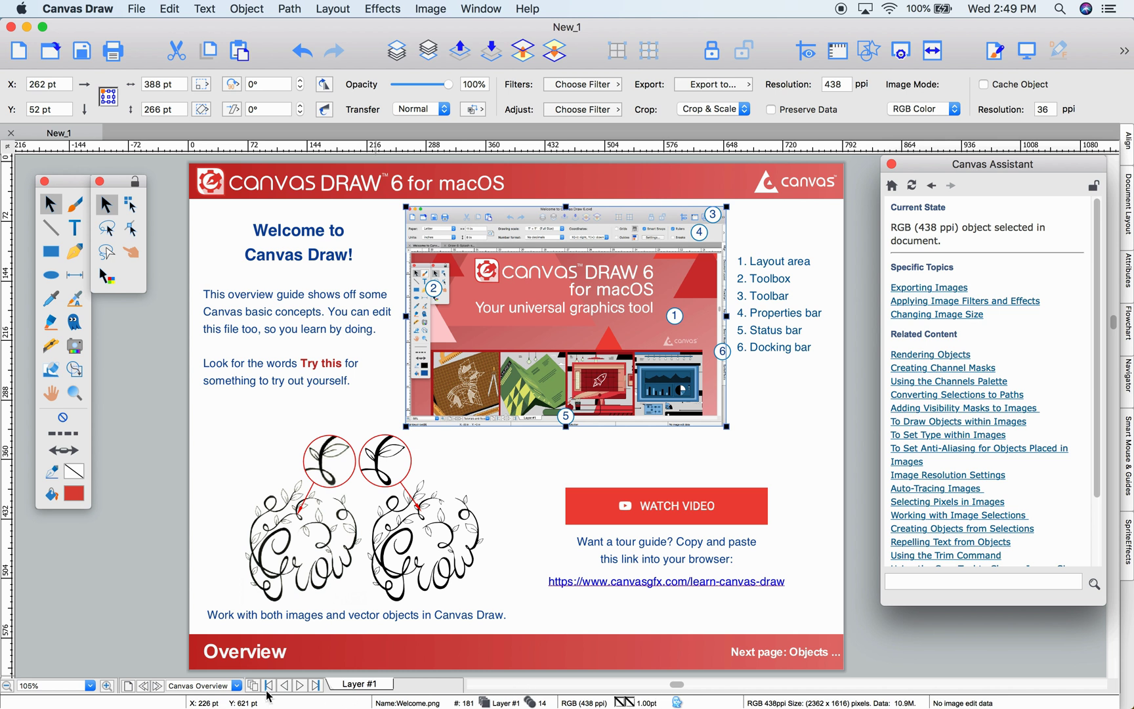
{"action": "left_click", "coordinate": [236, 686]}
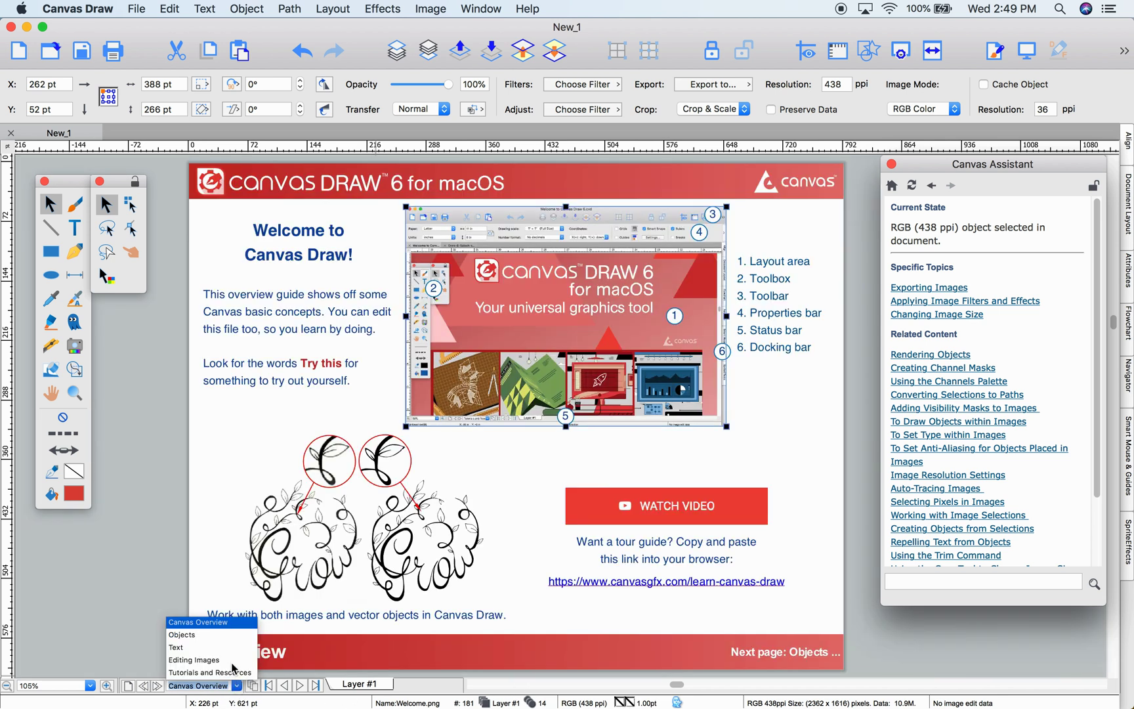
{"action": "left_click", "coordinate": [159, 603]}
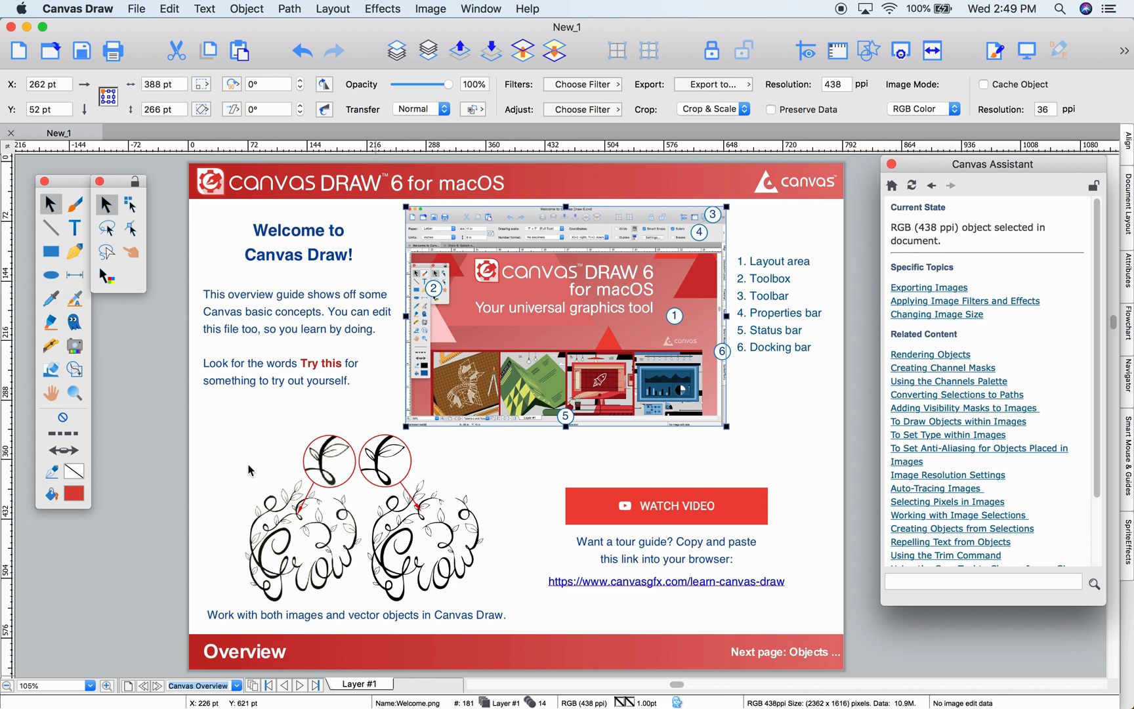
Open the Attributes palette and float the Document Layout palette, moving both off the Canvas Assistant
{"action": "left_click", "coordinate": [466, 8]}
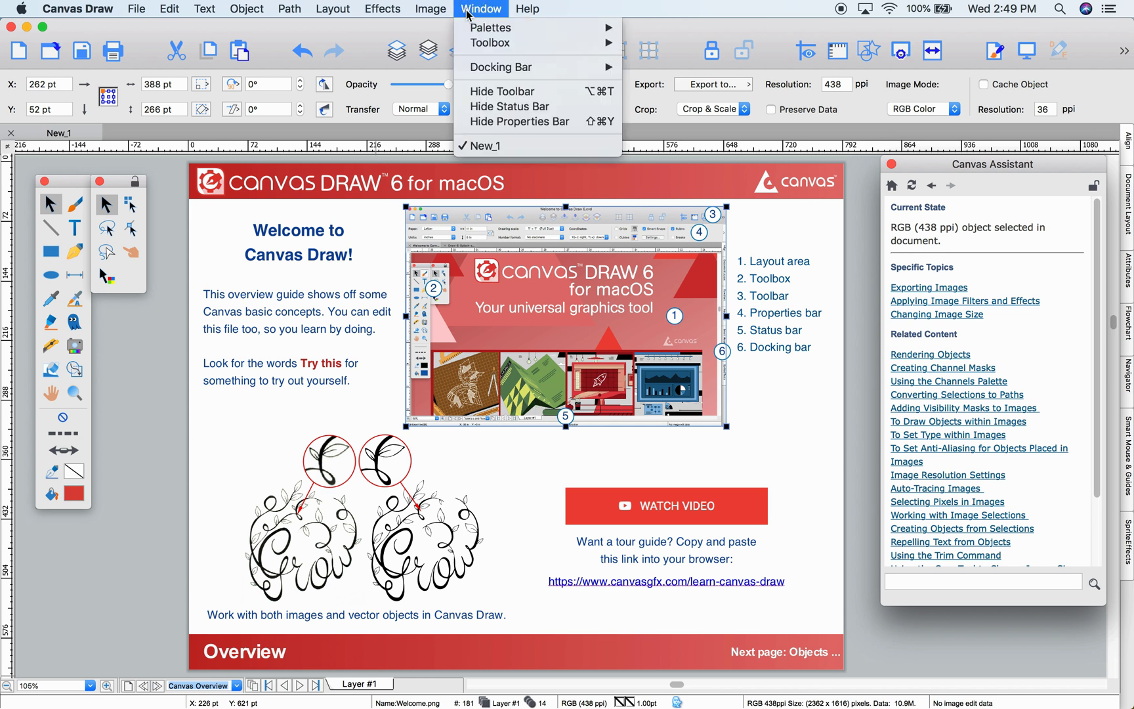
{"action": "mouse_move", "coordinate": [480, 31]}
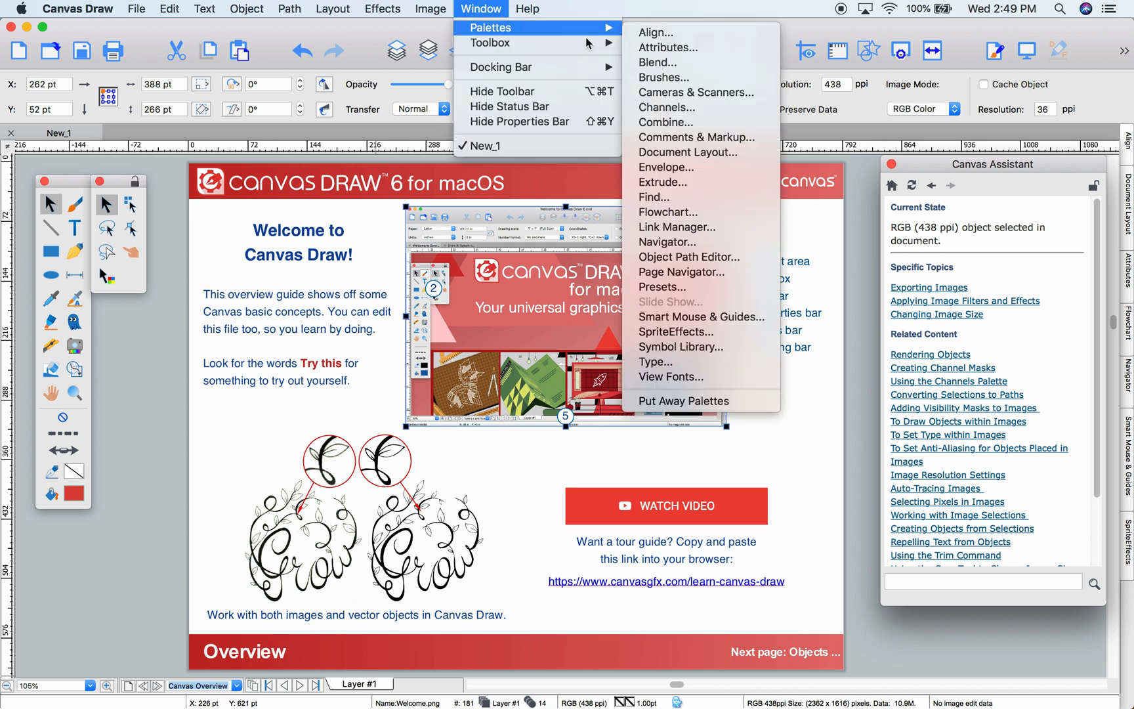
{"action": "left_click", "coordinate": [668, 48]}
{"action": "left_click_drag", "start_coordinate": [806, 125], "coordinate": [652, 180]}
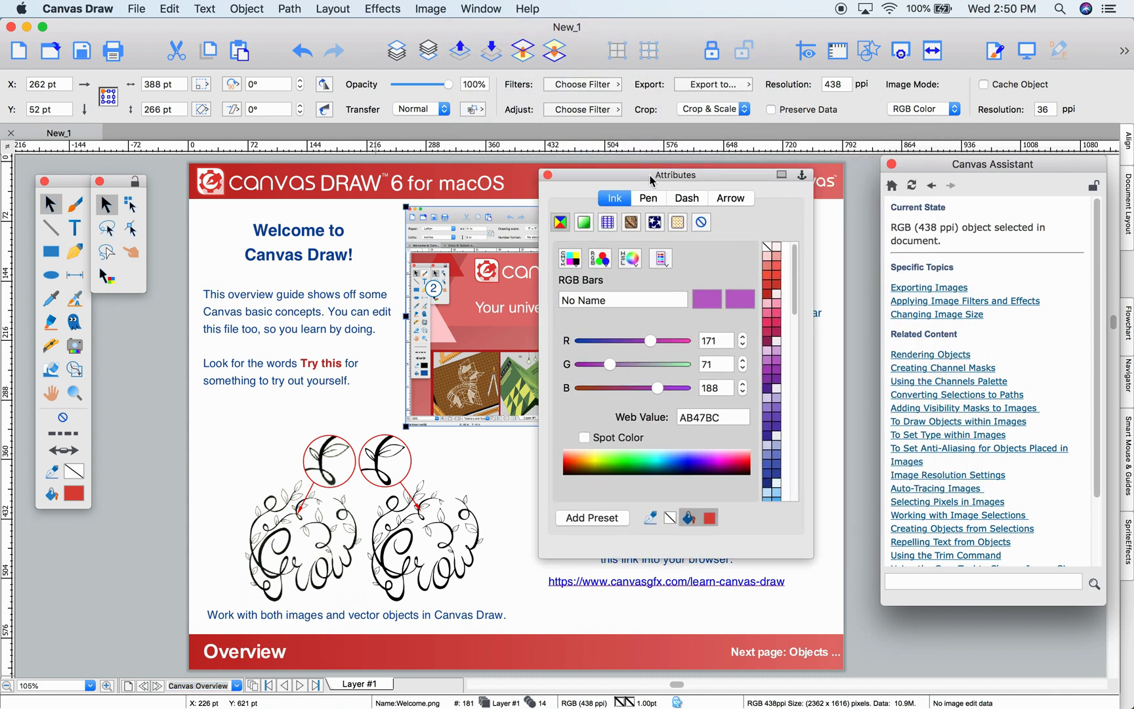
{"action": "left_click", "coordinate": [1130, 213]}
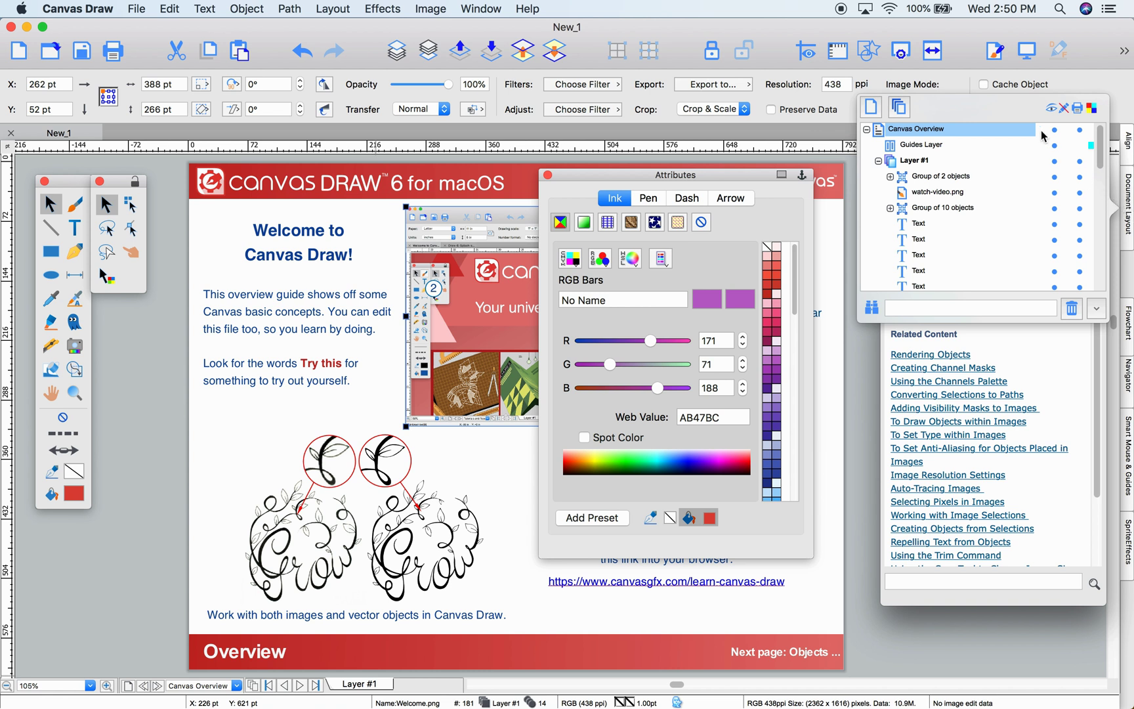
{"action": "left_click_drag", "start_coordinate": [1025, 110], "coordinate": [987, 143]}
{"action": "left_click_drag", "start_coordinate": [727, 181], "coordinate": [200, 311]}
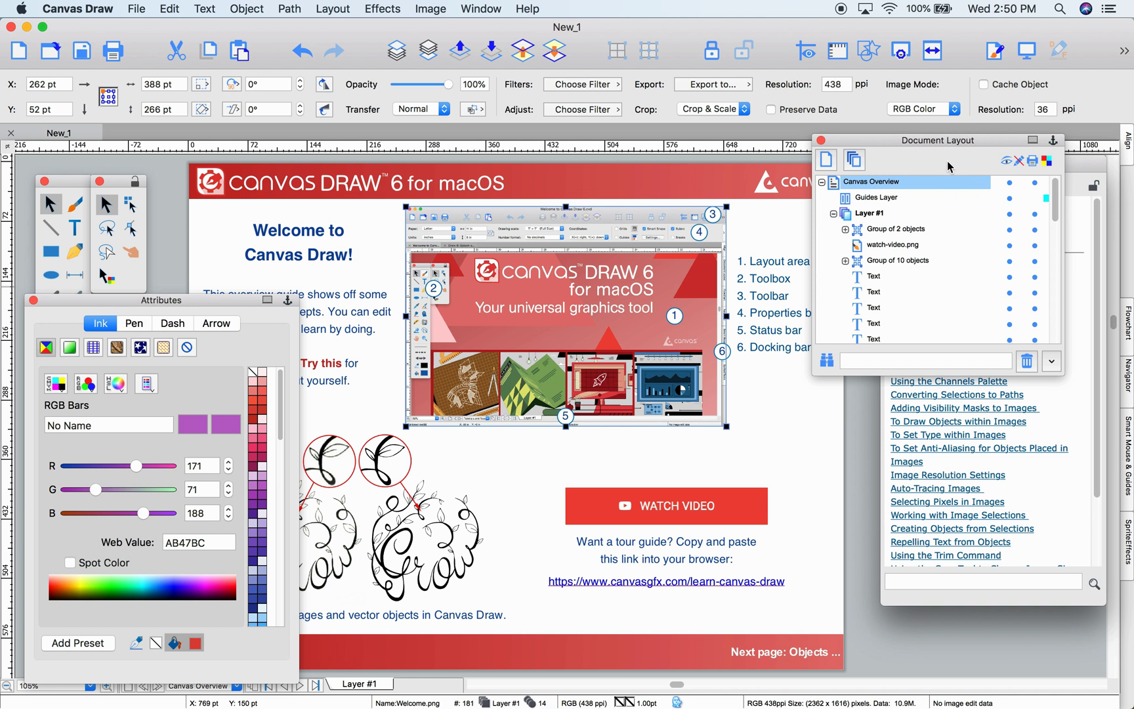
Dock the Document Layout and Attributes palettes and close the Canvas Assistant
{"action": "left_click", "coordinate": [1054, 140]}
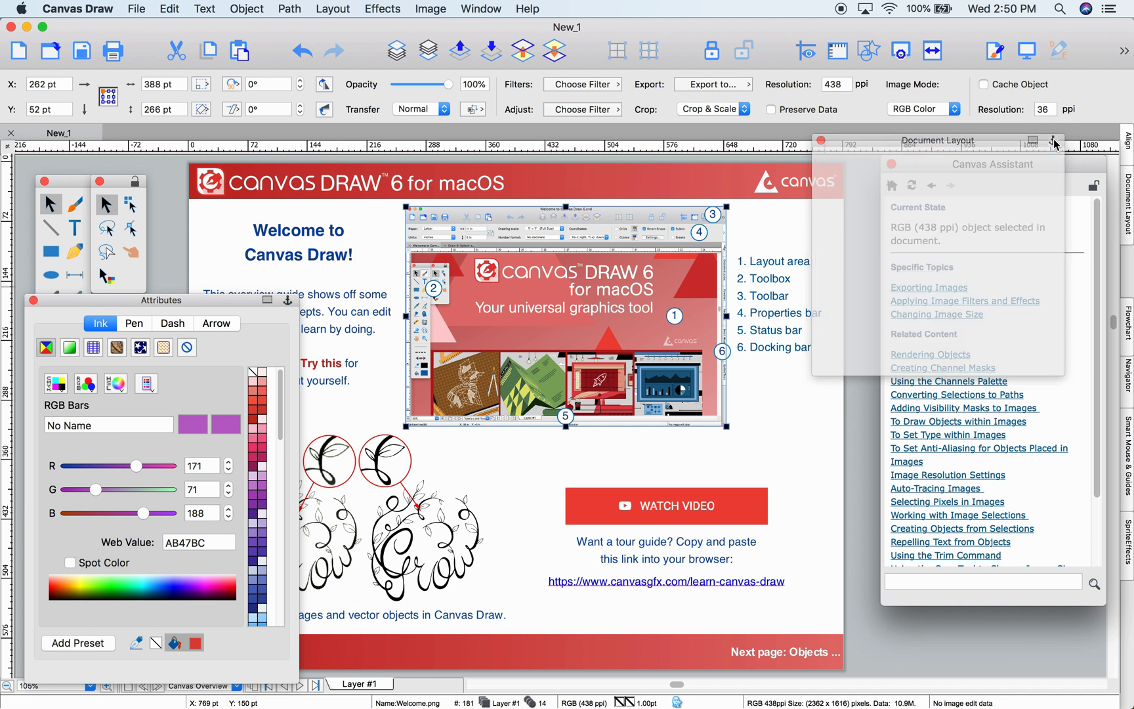
{"action": "left_click", "coordinate": [288, 301]}
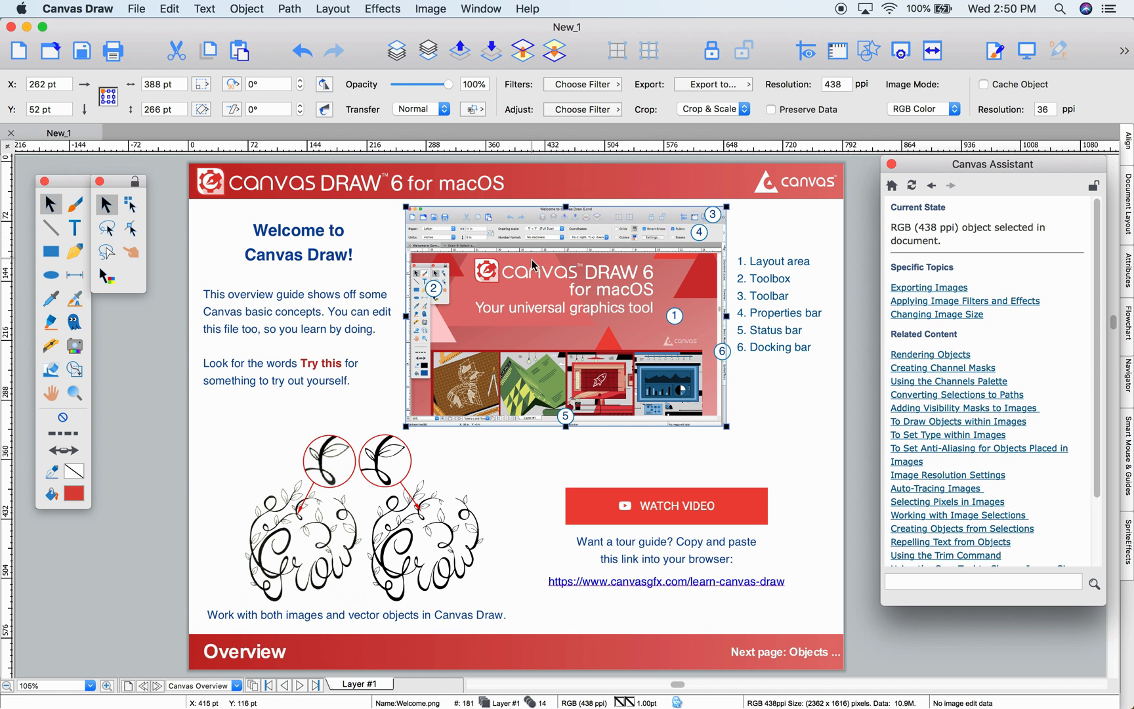
{"action": "left_click", "coordinate": [891, 164]}
Switch to the Objects page and lower the orange circle's opacity to 60%
{"action": "left_click", "coordinate": [237, 686]}
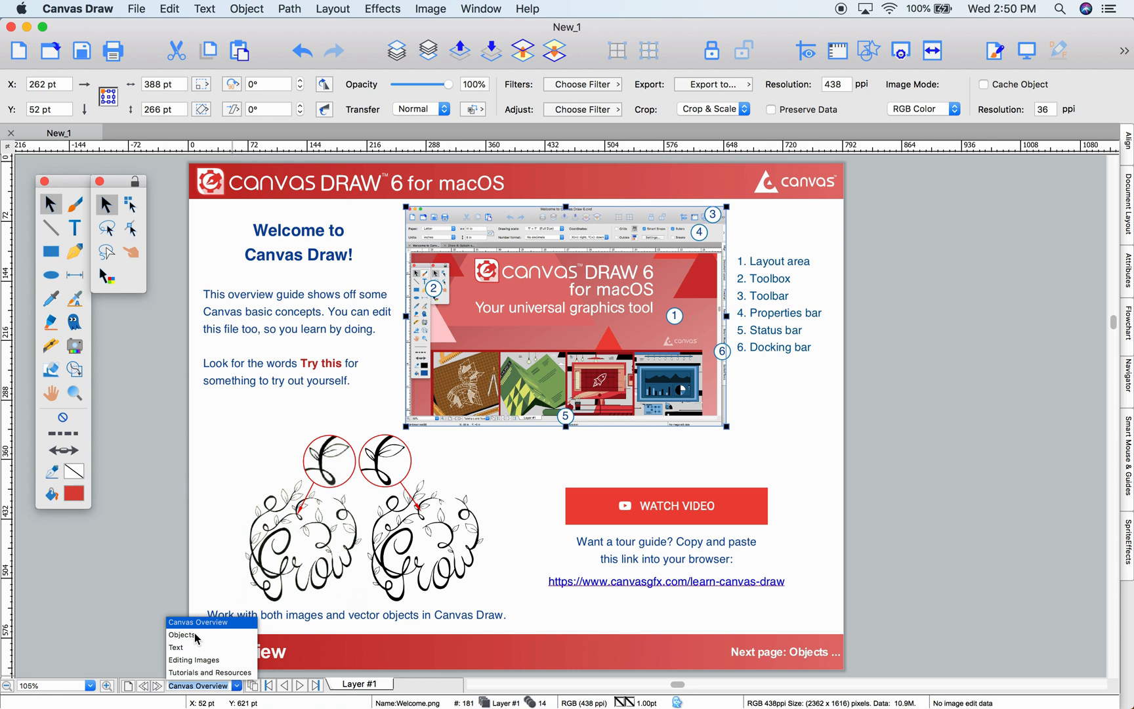
{"action": "left_click", "coordinate": [190, 635]}
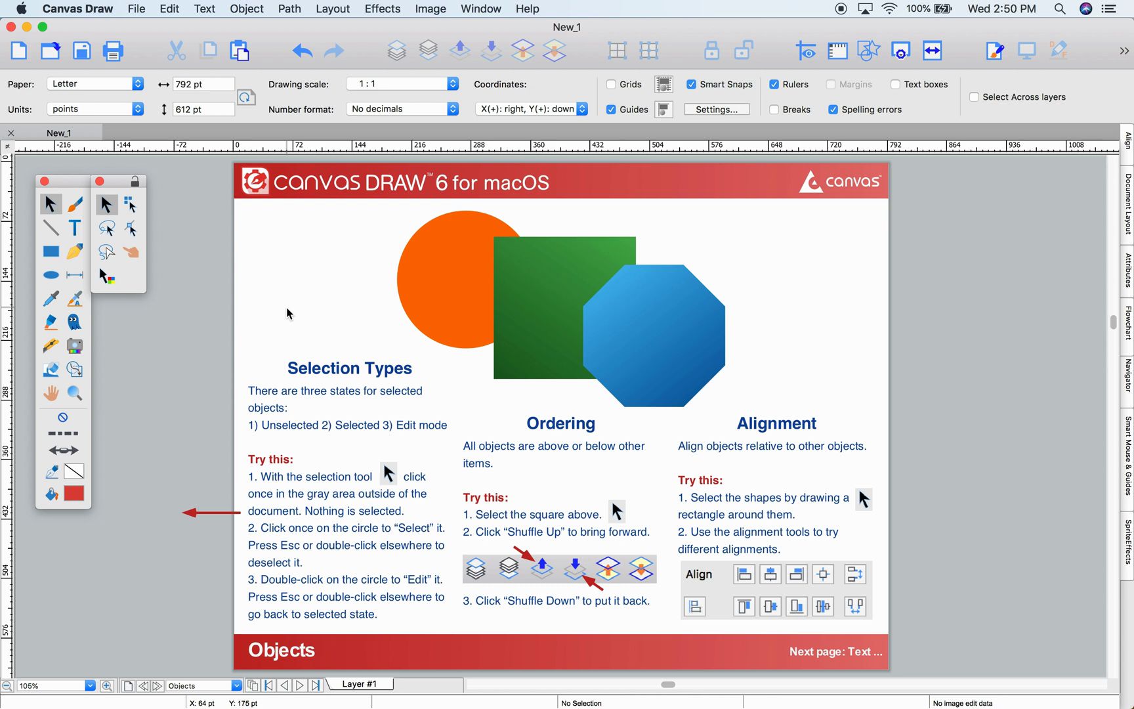
{"action": "left_click", "coordinate": [407, 298]}
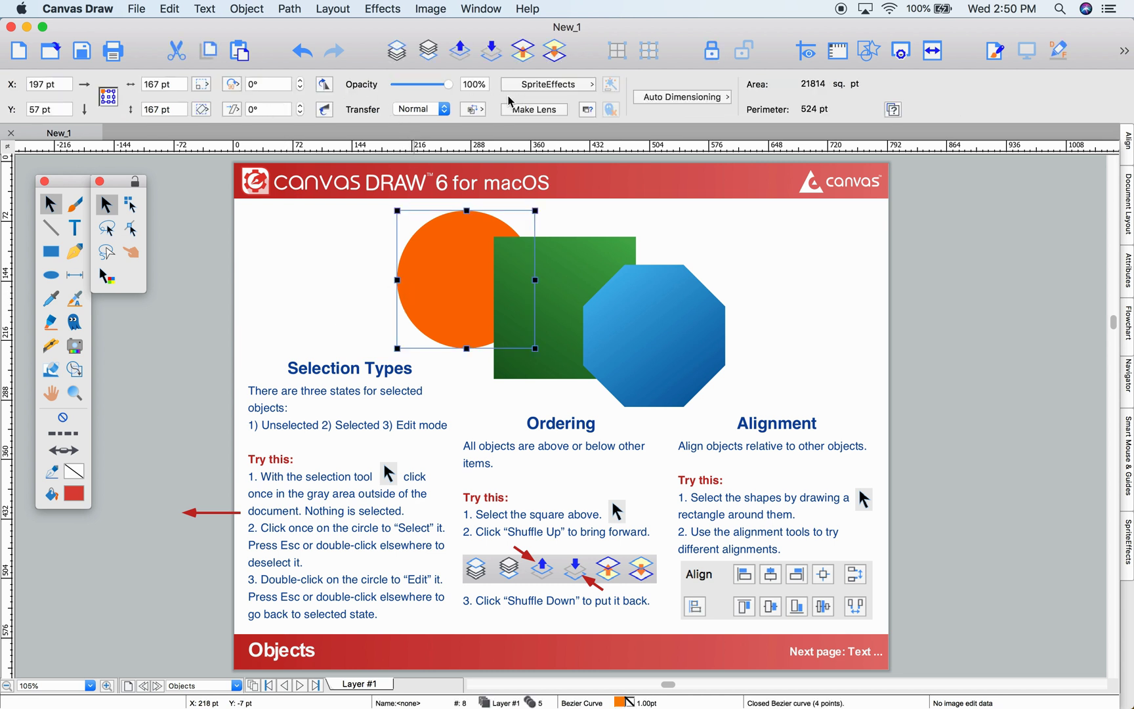
{"action": "left_click_drag", "start_coordinate": [449, 89], "coordinate": [427, 88]}
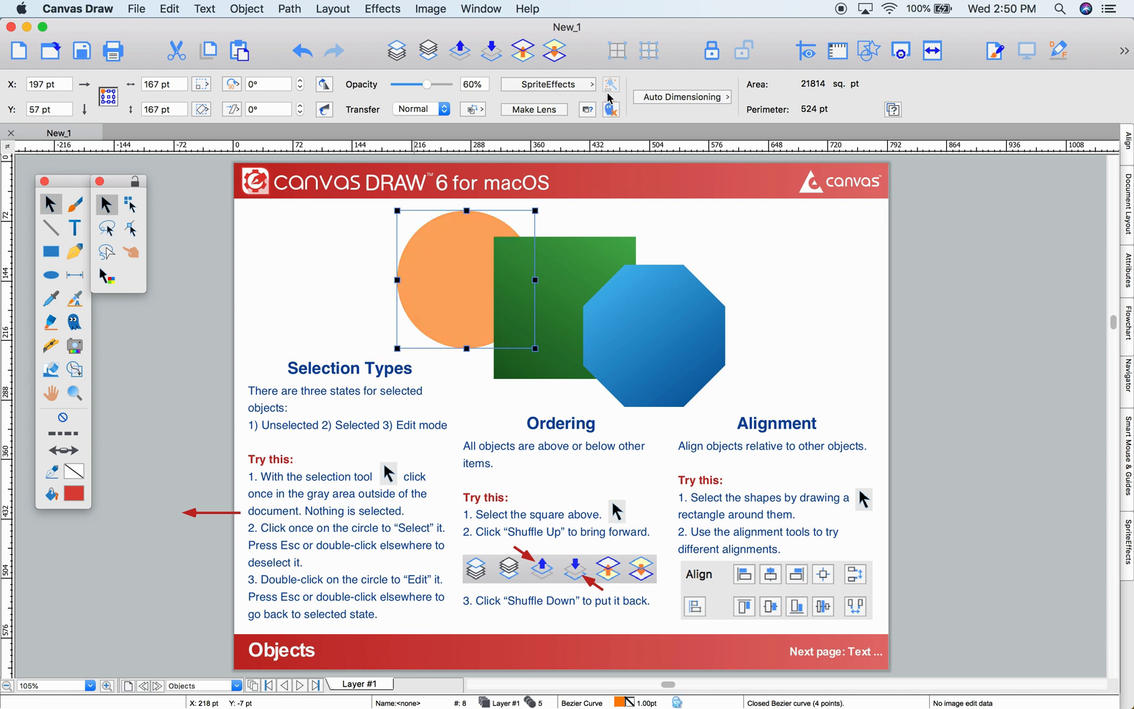
{"action": "left_click", "coordinate": [303, 247]}
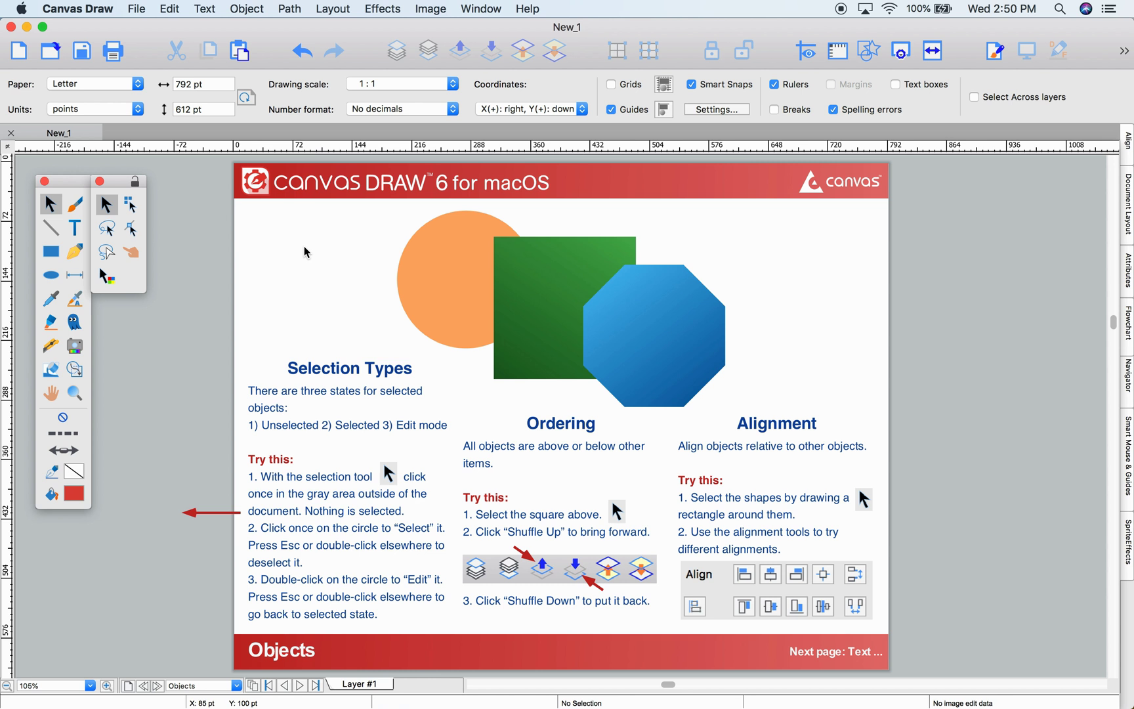
Pull the orange circle's left anchor and top-left curve handle outward into a lopsided egg shape
{"action": "left_click", "coordinate": [489, 276]}
{"action": "double_click", "coordinate": [453, 274]}
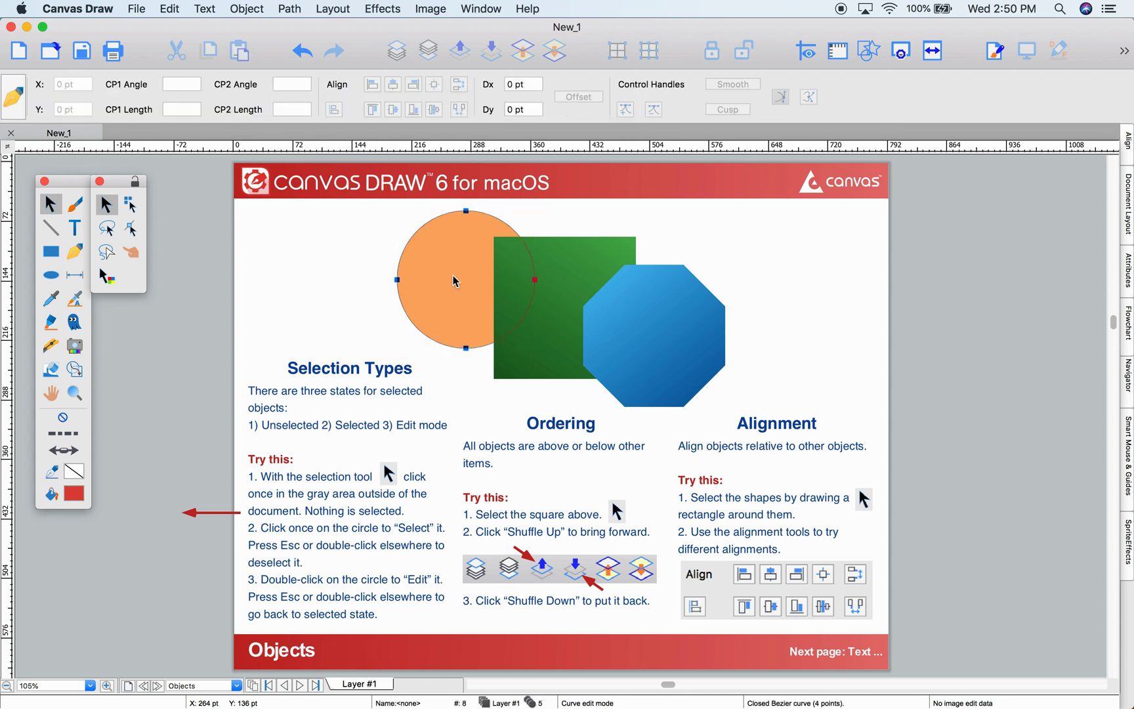
{"action": "left_click", "coordinate": [384, 283]}
{"action": "left_click_drag", "start_coordinate": [384, 283], "coordinate": [354, 292]}
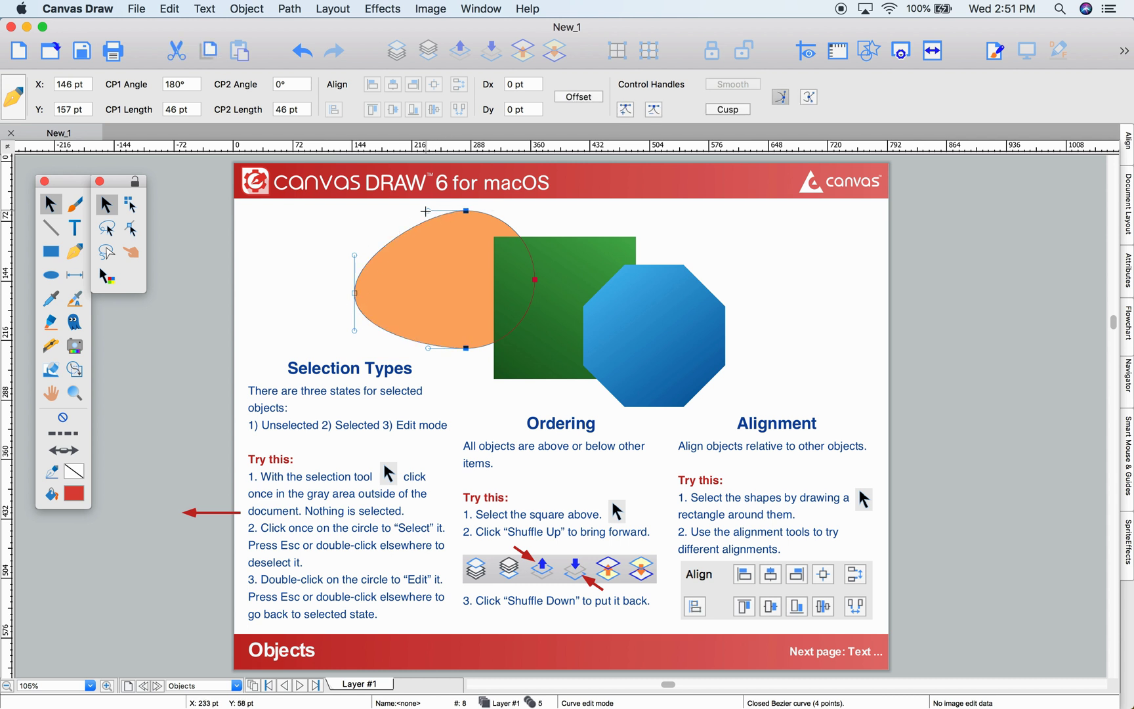
{"action": "left_click", "coordinate": [426, 211]}
{"action": "left_click_drag", "start_coordinate": [426, 211], "coordinate": [403, 230]}
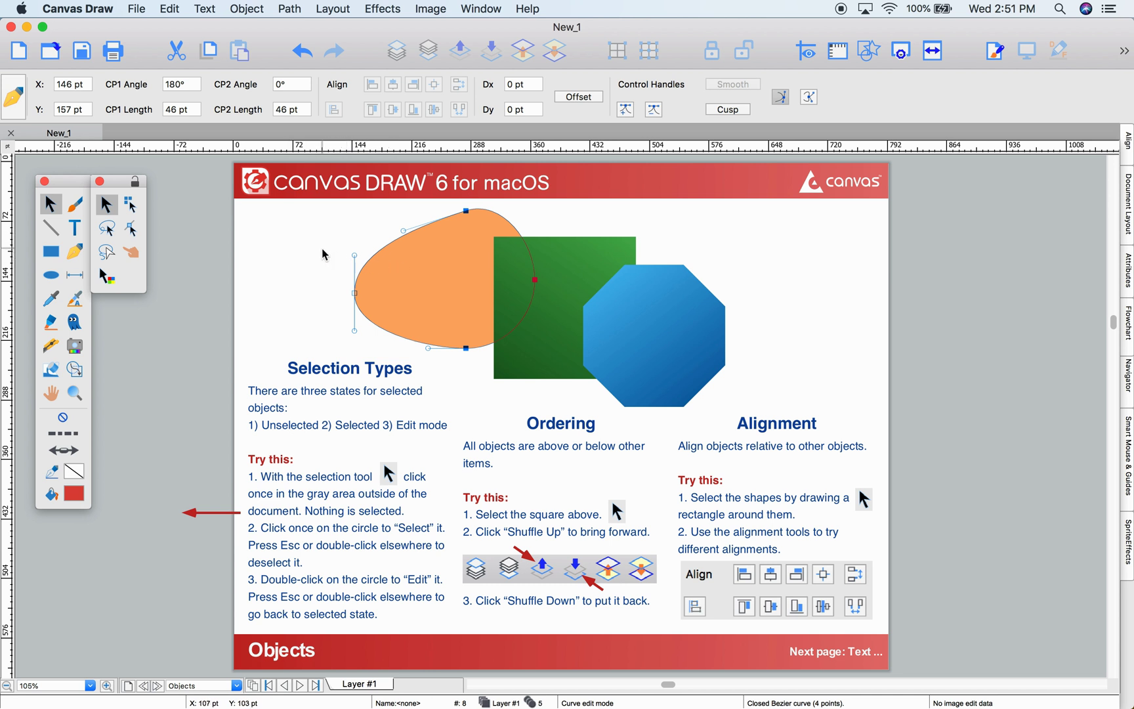
{"action": "key", "text": "Escape"}
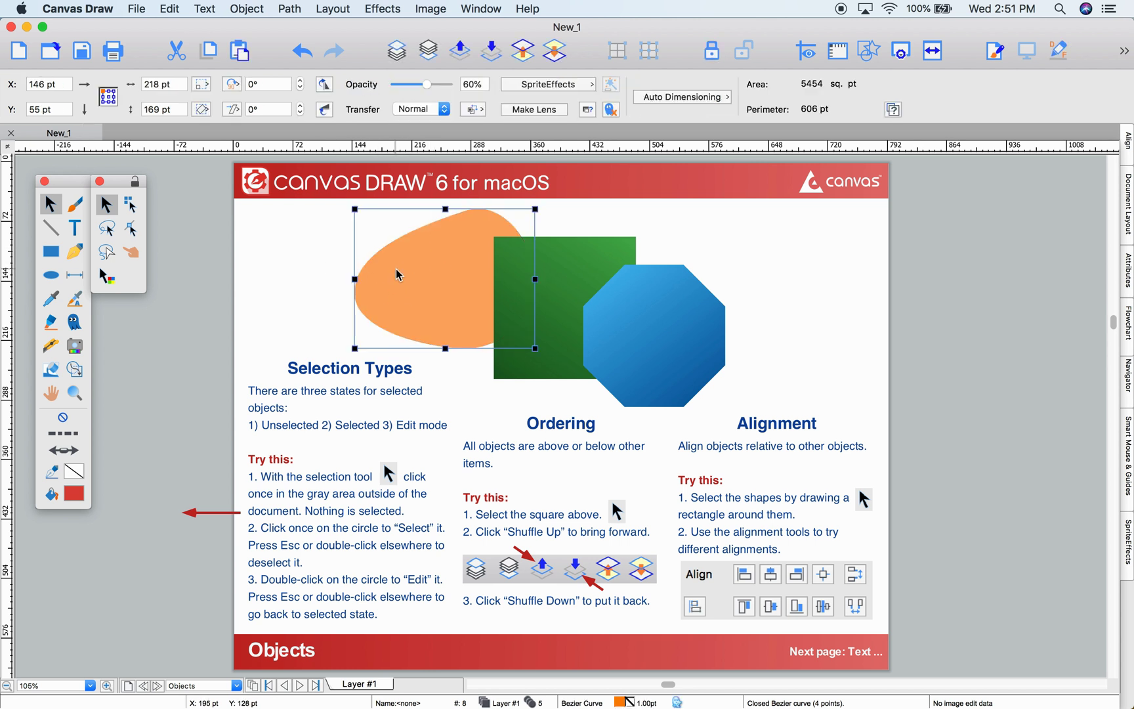
{"action": "key", "text": "Escape"}
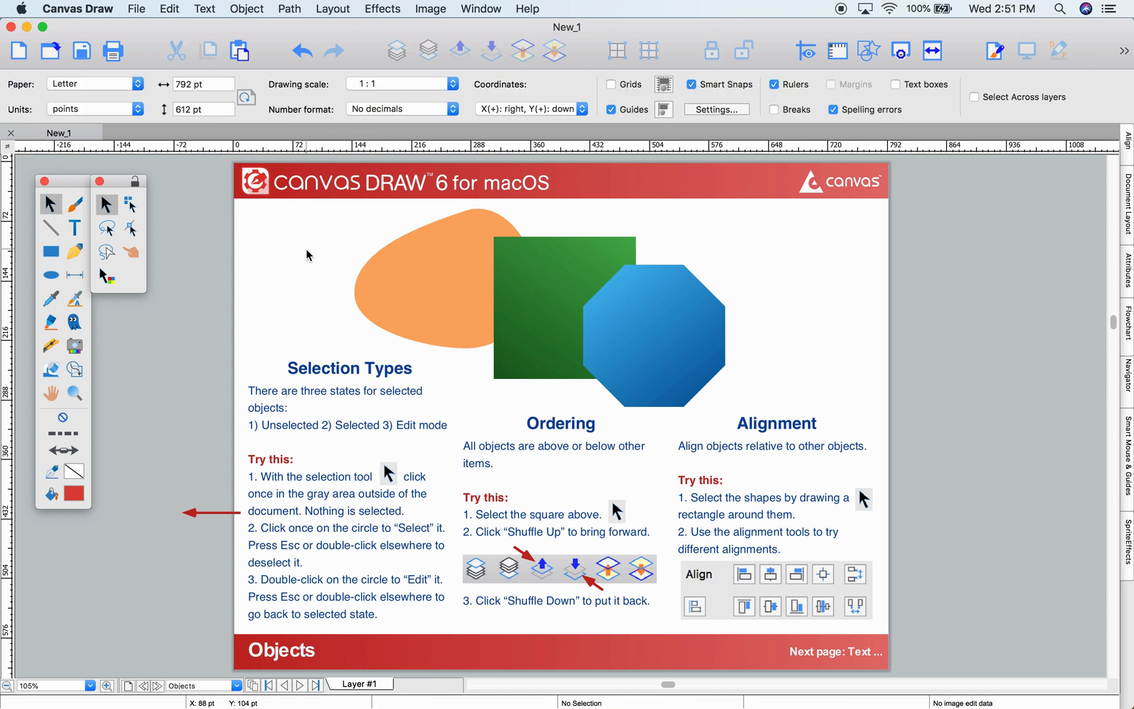
Float the Document Layout palette and expand the Objects page's Layer #1 to list its shapes
{"action": "left_click", "coordinate": [1127, 202]}
{"action": "left_click_drag", "start_coordinate": [918, 94], "coordinate": [978, 189]}
{"action": "left_click", "coordinate": [868, 259]}
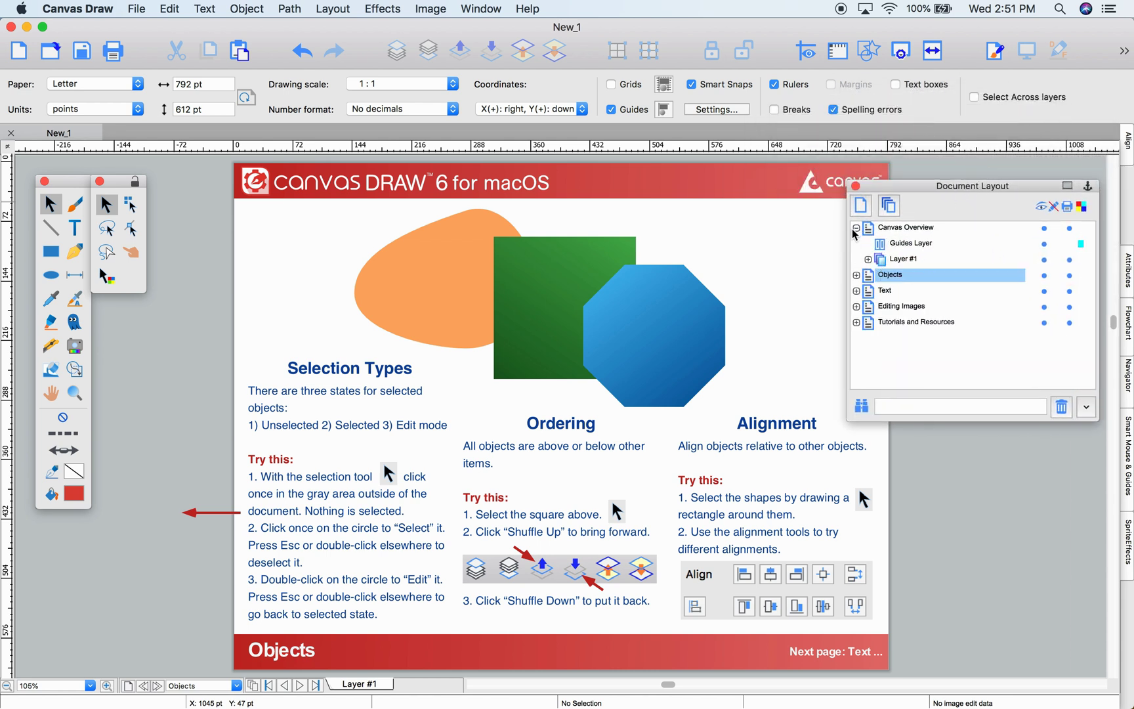
{"action": "left_click", "coordinate": [855, 228]}
{"action": "left_click", "coordinate": [856, 244]}
{"action": "left_click", "coordinate": [868, 275]}
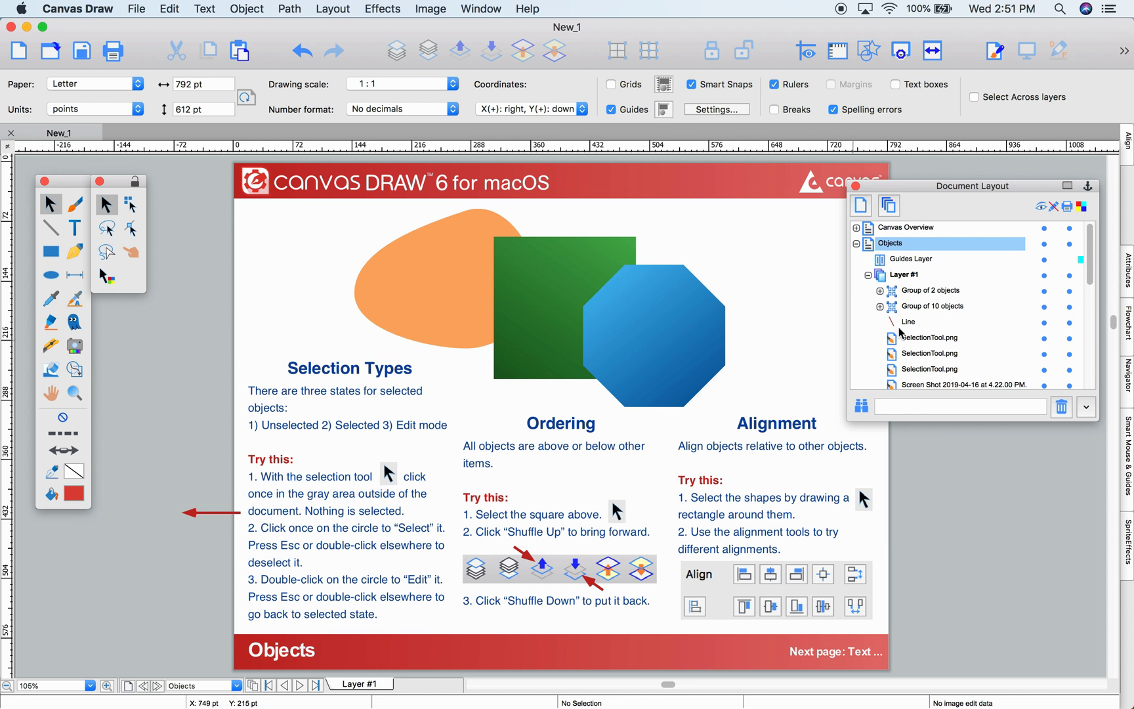
{"action": "scroll", "coordinate": [901, 332], "scroll_direction": "down", "scroll_amount": 10}
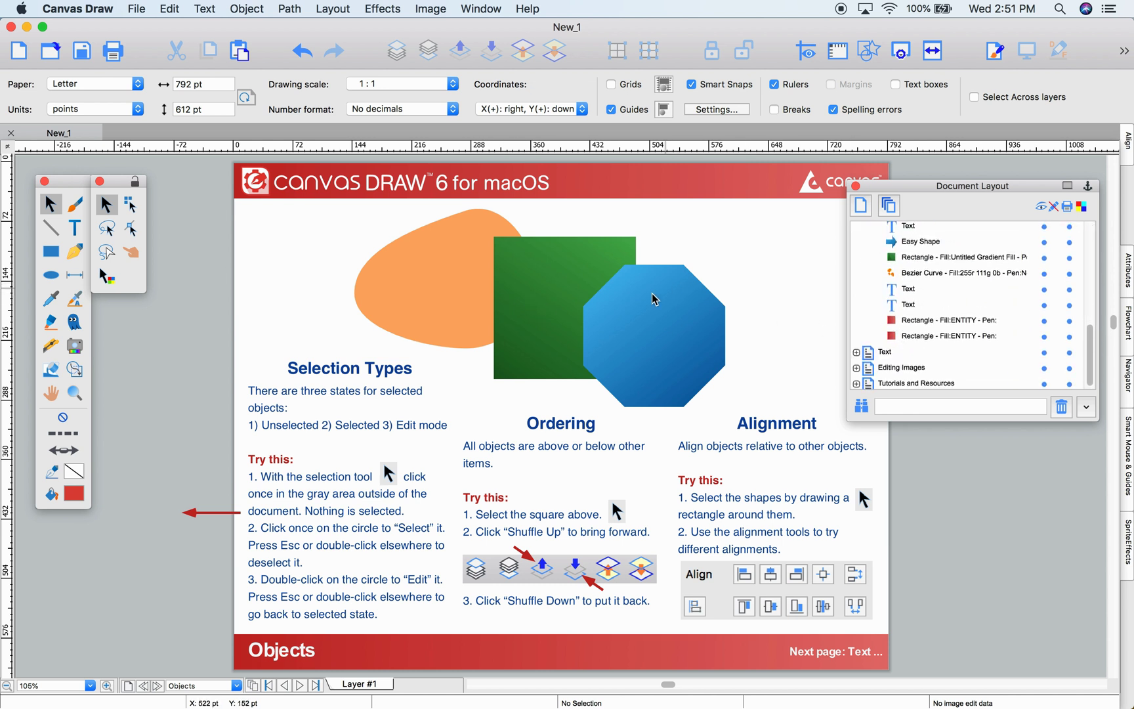
Shuffle the green square up and down until it sits between the orange shape and blue octagon
{"action": "left_click", "coordinate": [538, 274]}
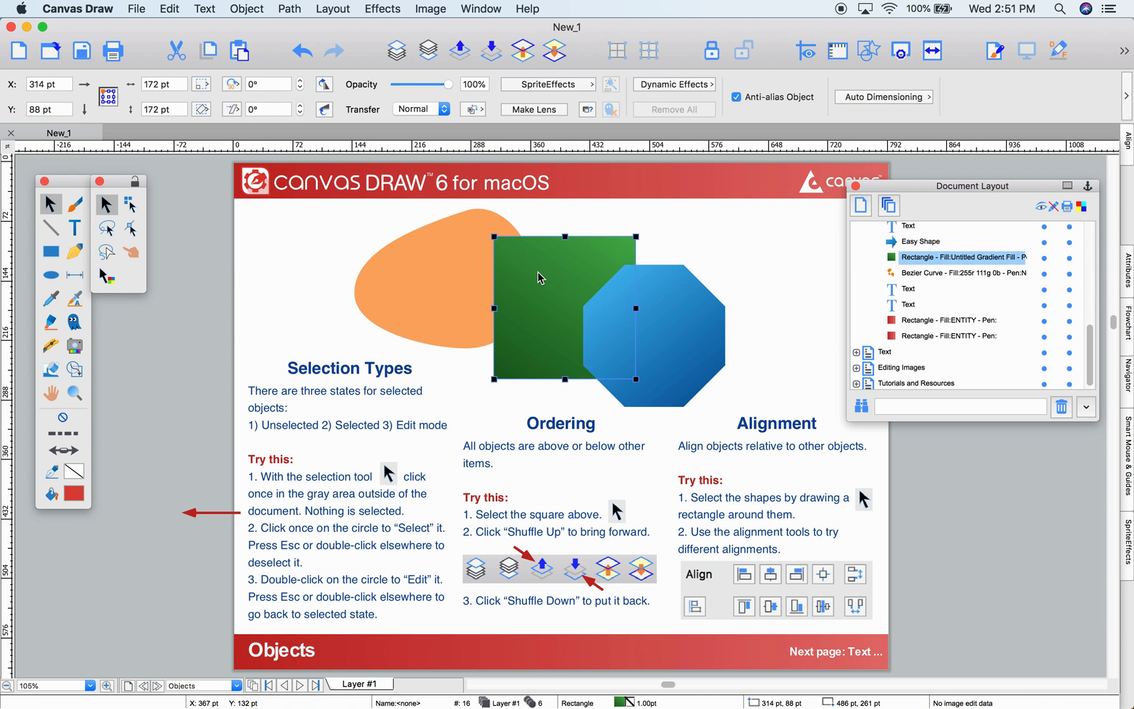
{"action": "left_click", "coordinate": [462, 54]}
{"action": "left_click", "coordinate": [493, 52]}
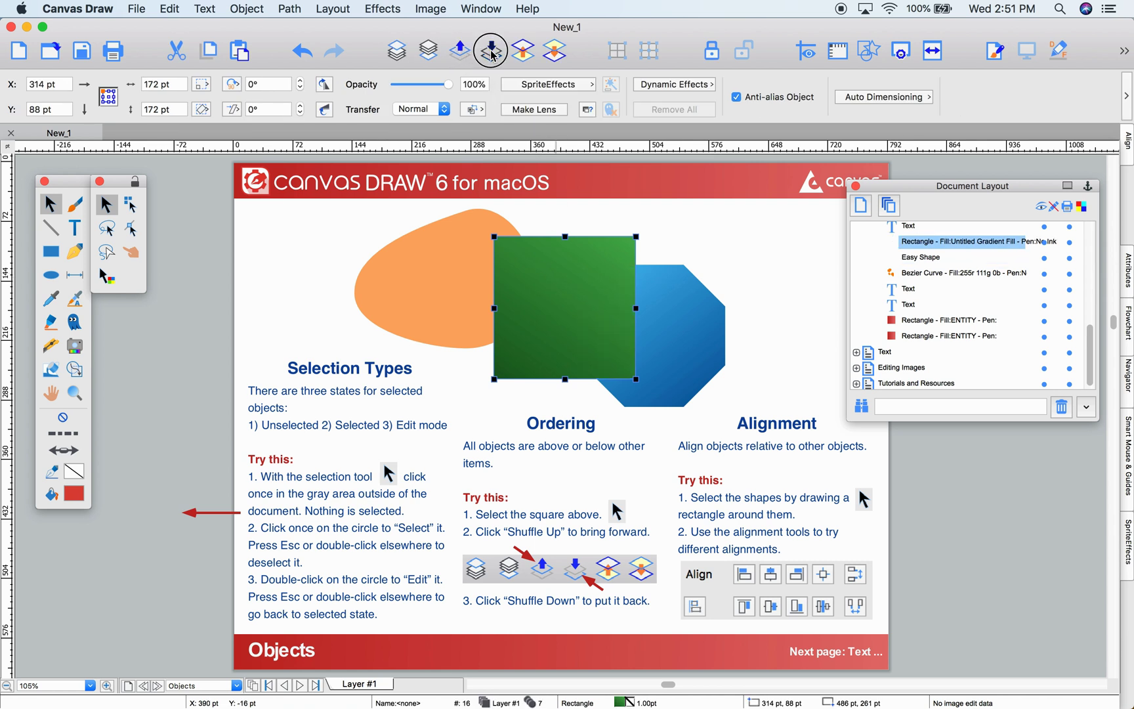
{"action": "left_click", "coordinate": [493, 52]}
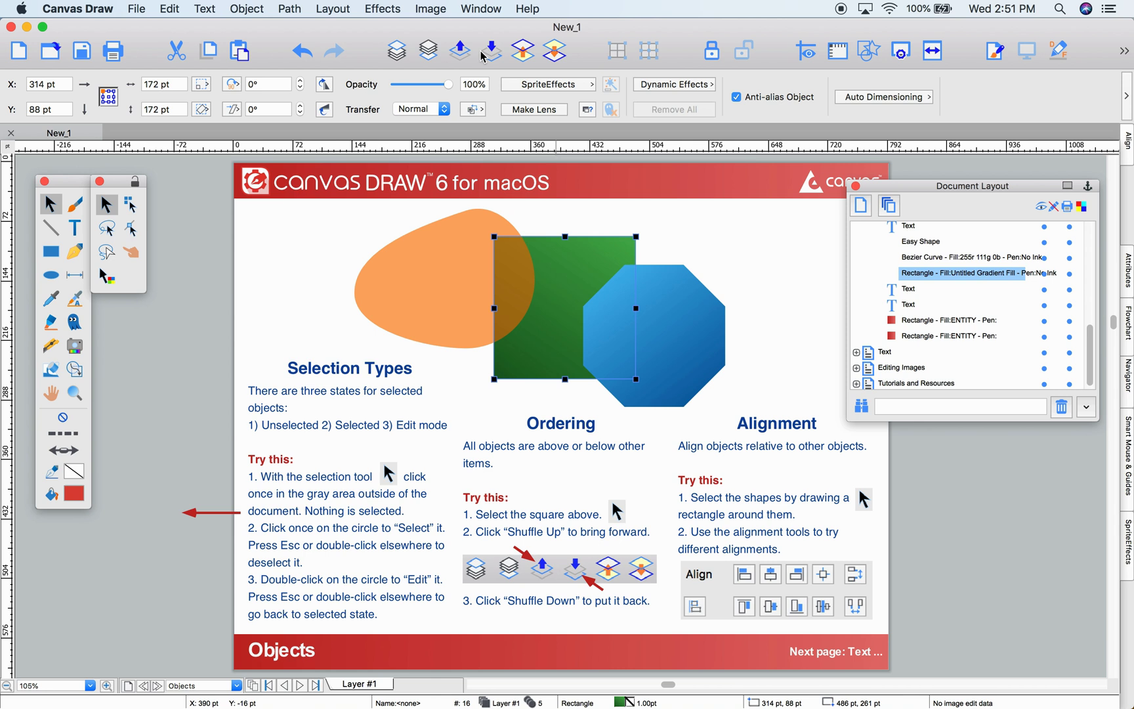
{"action": "left_click", "coordinate": [463, 59]}
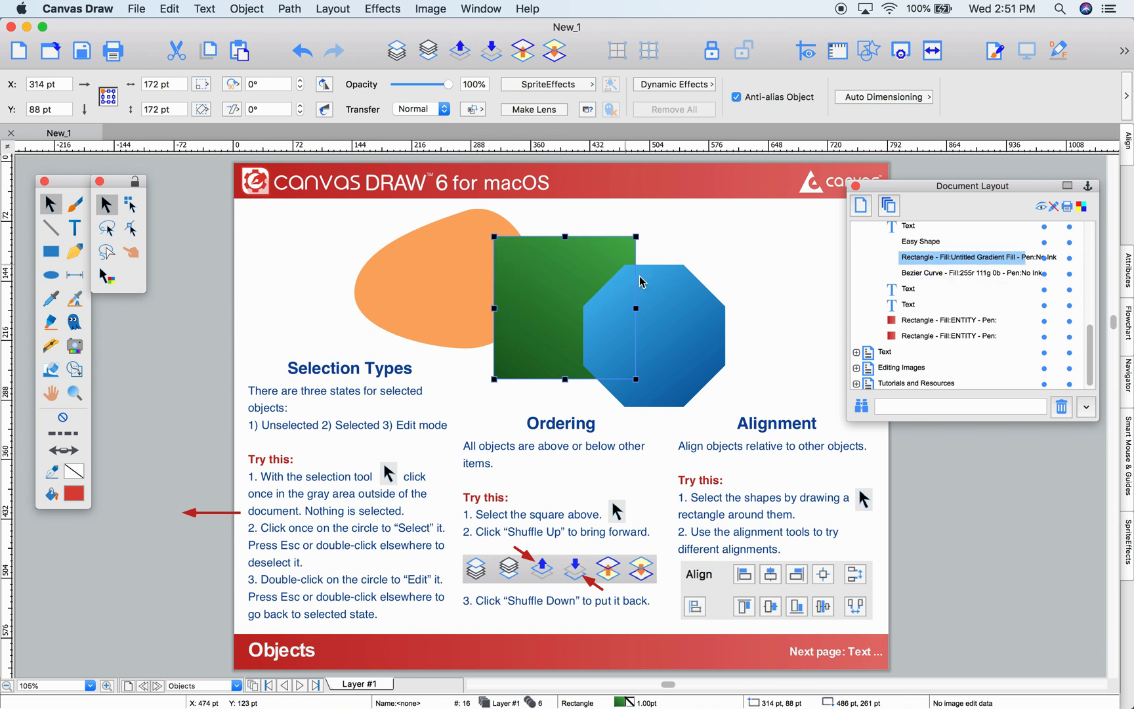
{"action": "left_click", "coordinate": [721, 253]}
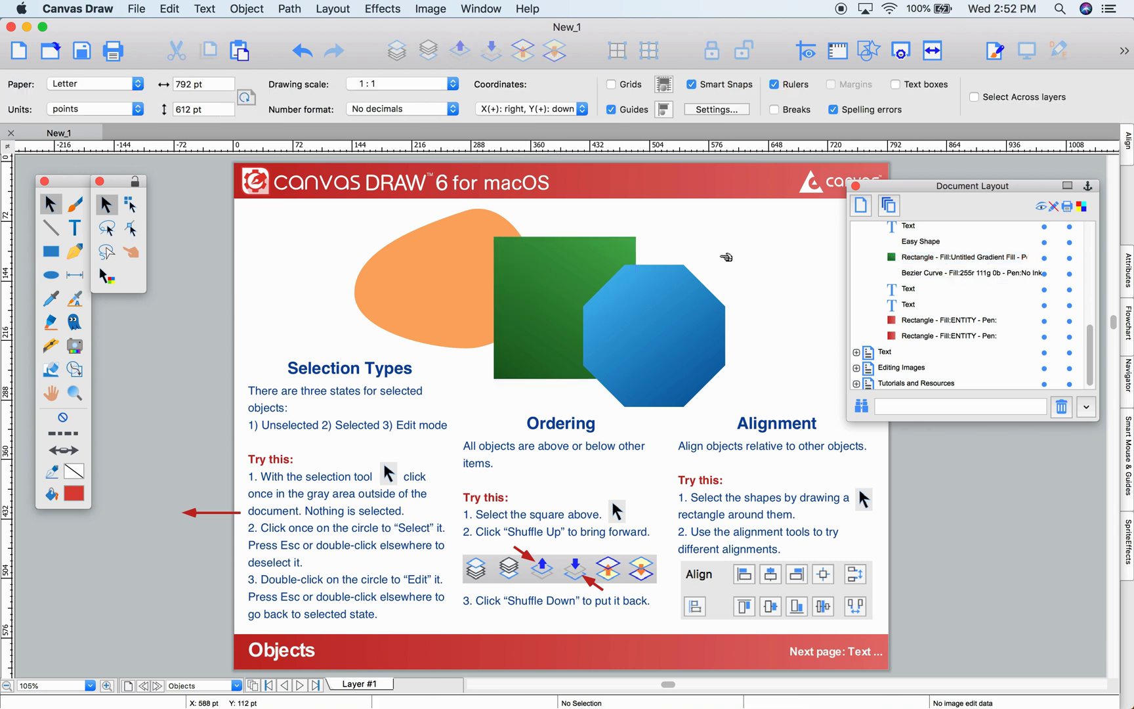
{"action": "left_click", "coordinate": [431, 279]}
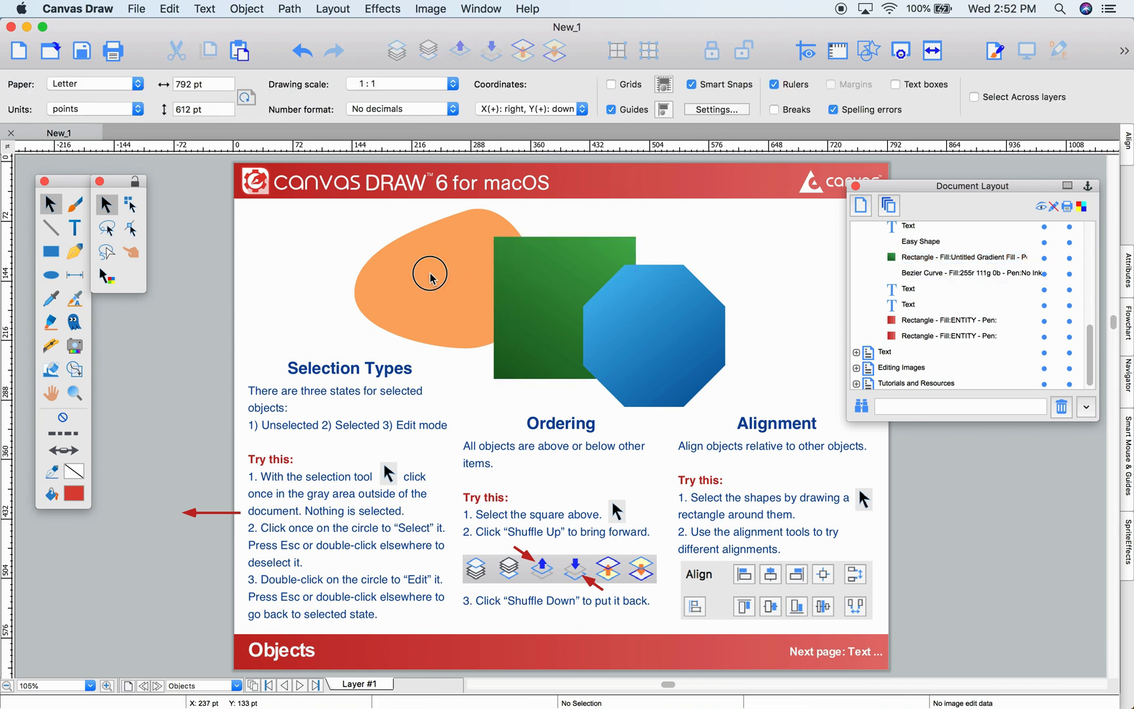
{"action": "left_click", "coordinate": [566, 296], "text": "shift"}
{"action": "left_click", "coordinate": [670, 325], "text": "shift"}
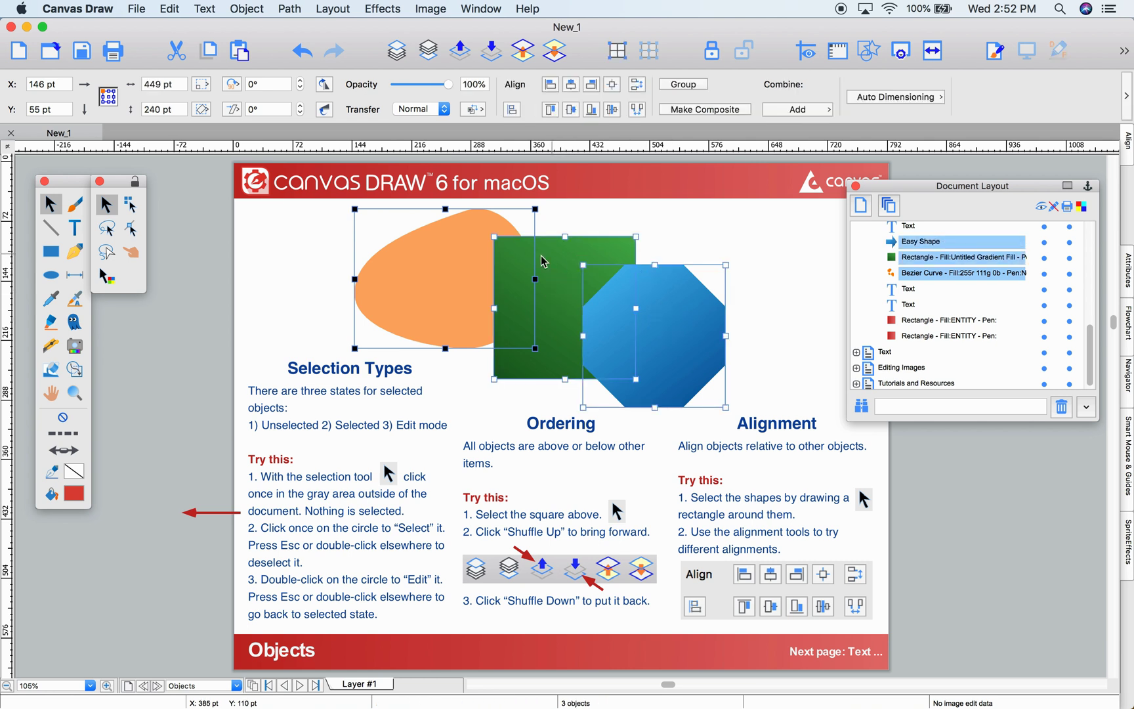
{"action": "left_click", "coordinate": [319, 211]}
{"action": "left_click_drag", "start_coordinate": [323, 203], "coordinate": [753, 427]}
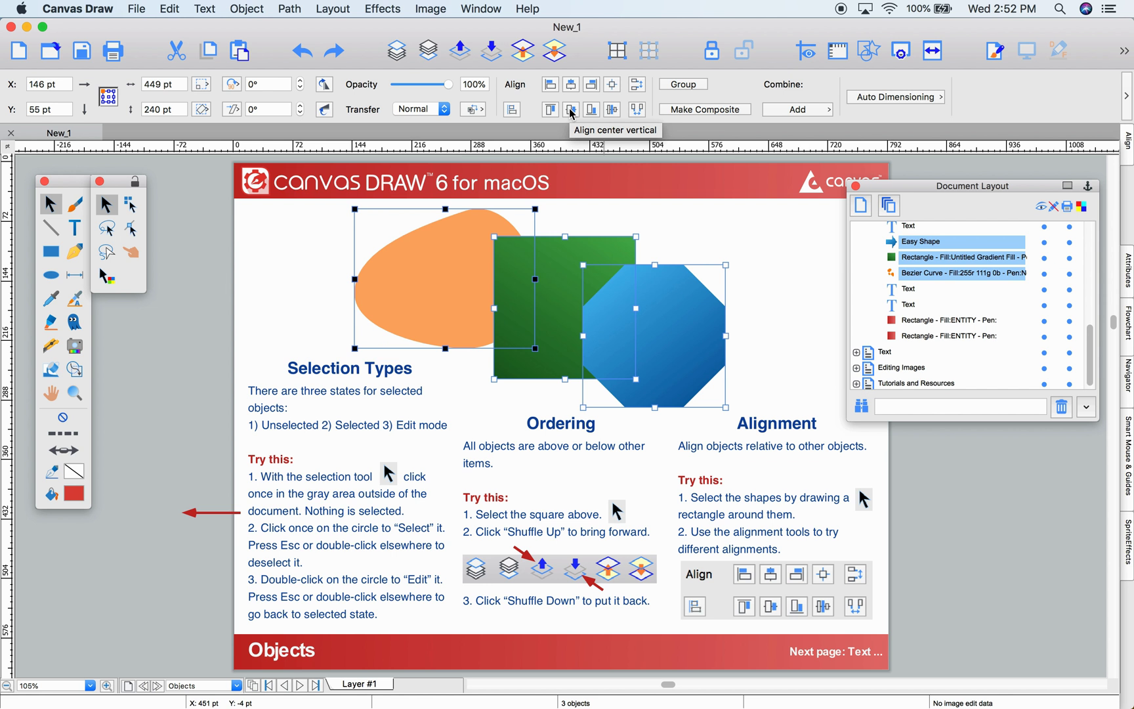
{"action": "left_click", "coordinate": [571, 109]}
{"action": "key", "text": "super+z"}
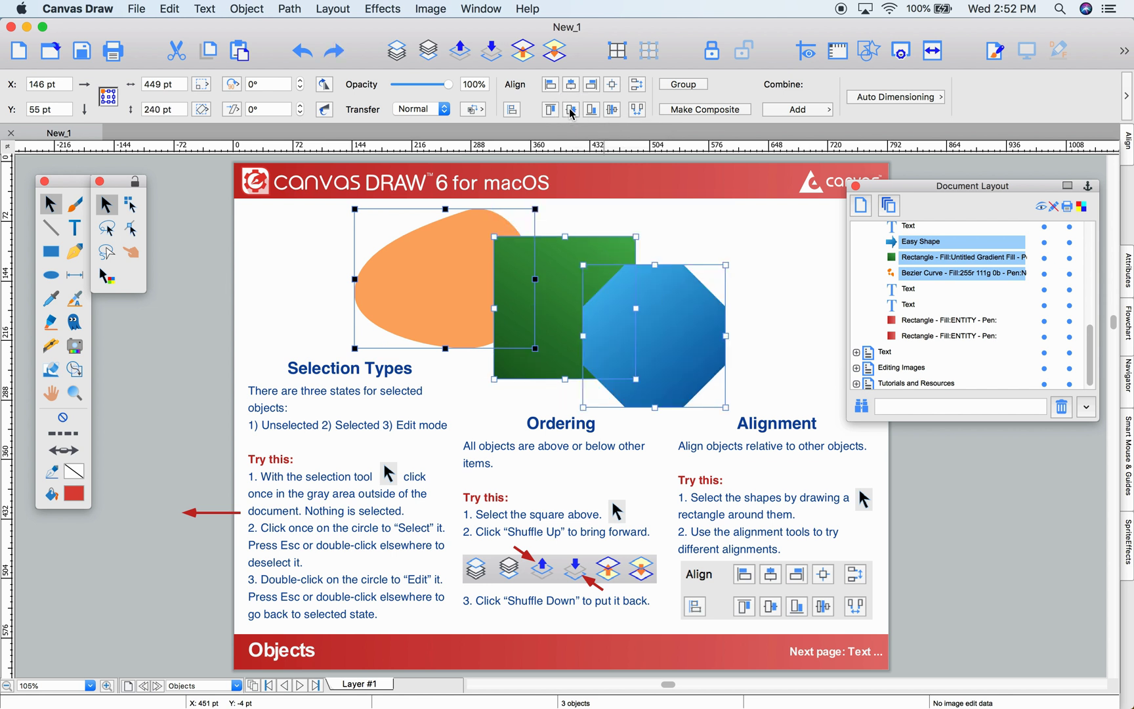
{"action": "left_click", "coordinate": [571, 84]}
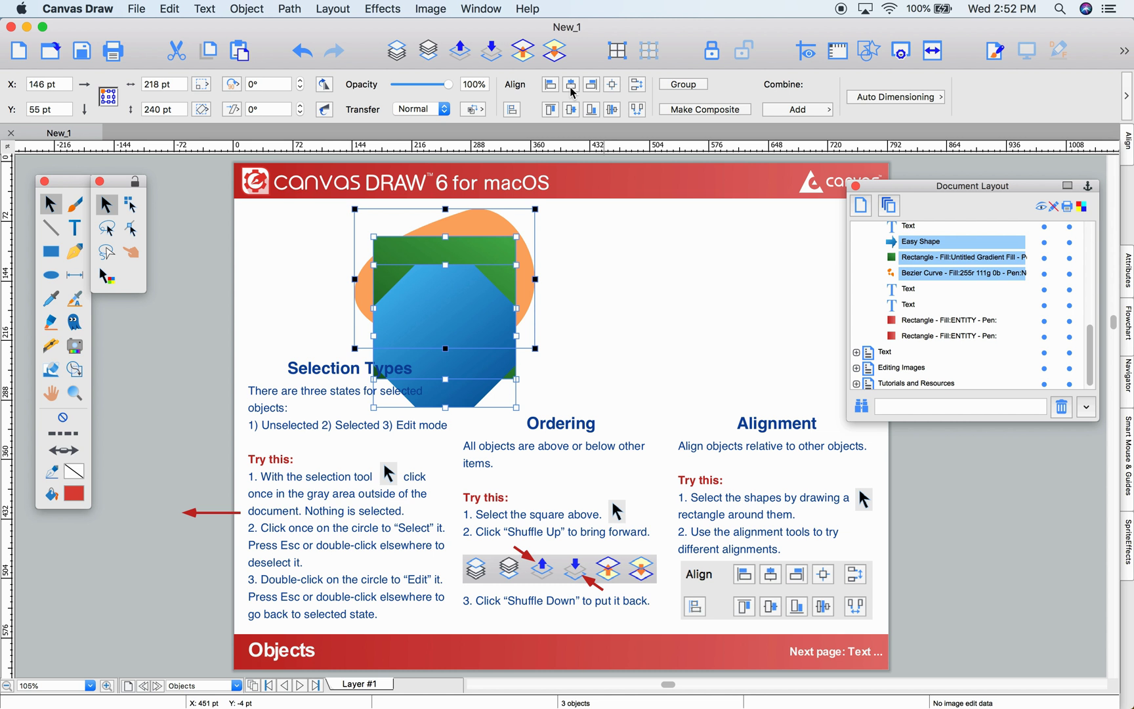
{"action": "key", "text": "super+z"}
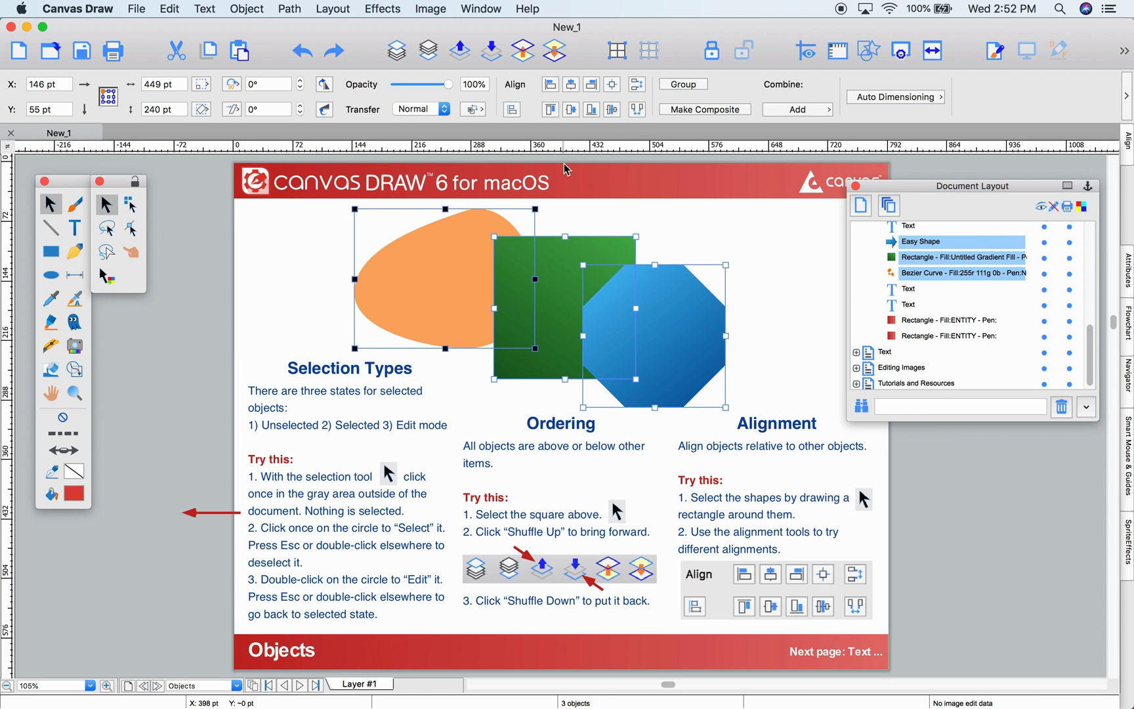
{"action": "left_click", "coordinate": [571, 113]}
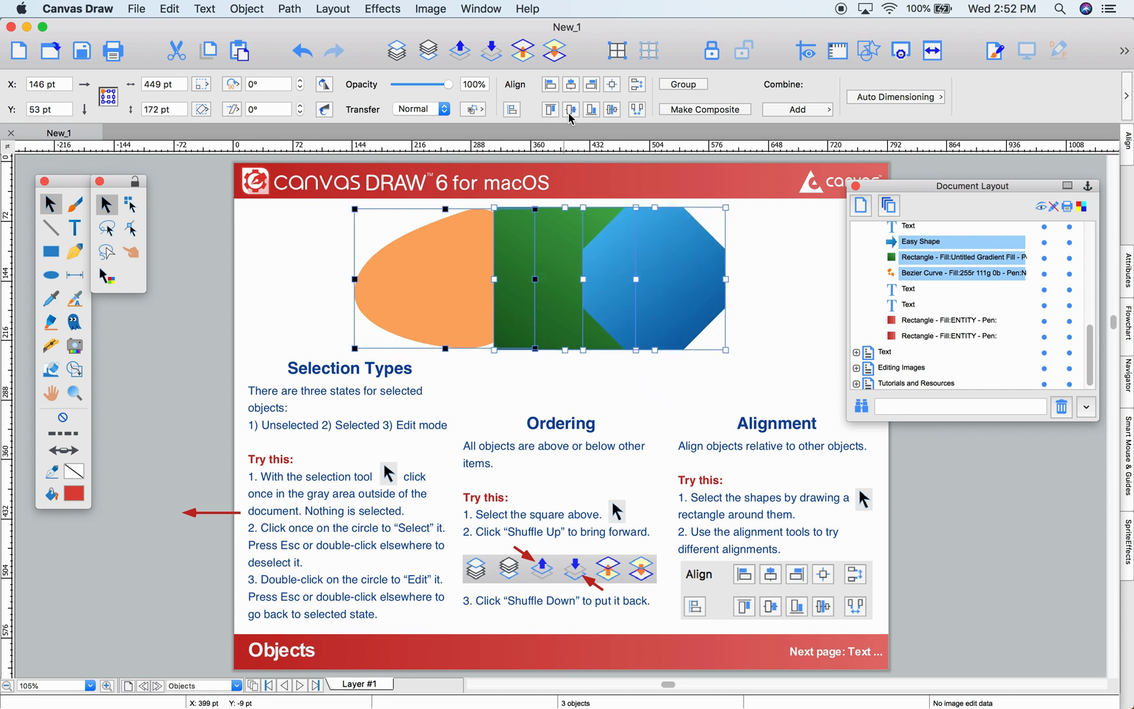
{"action": "key", "text": "super+z"}
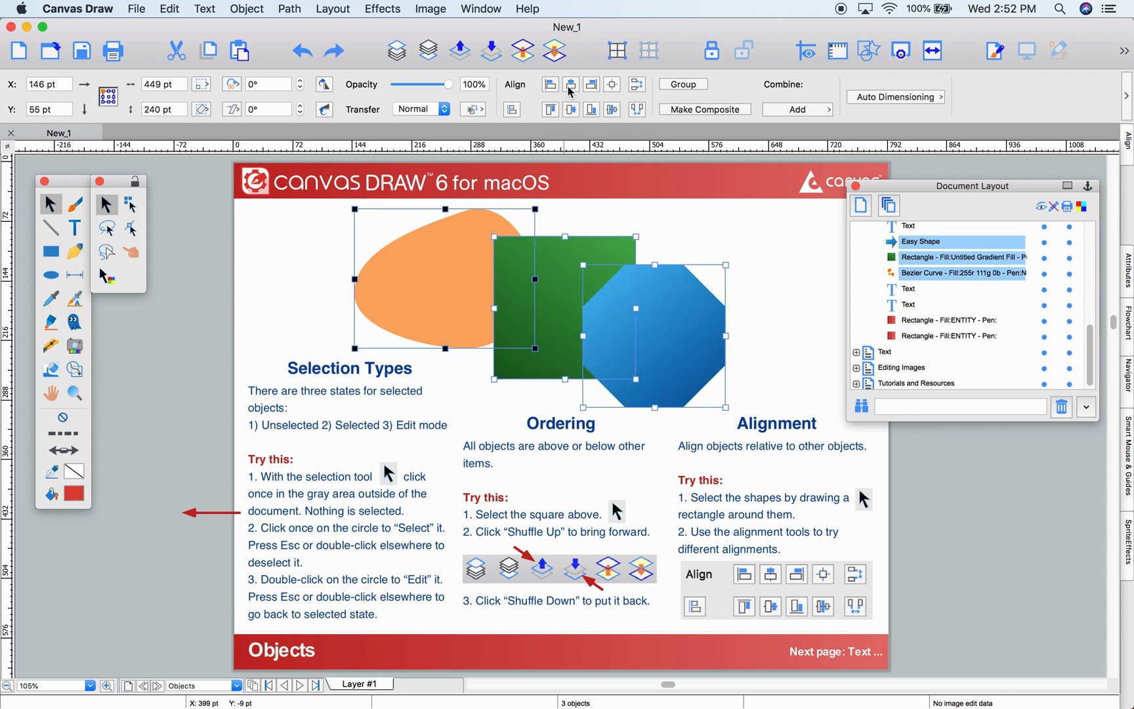
{"action": "left_click", "coordinate": [570, 86]}
{"action": "key", "text": "super+z"}
{"action": "left_click", "coordinate": [650, 226]}
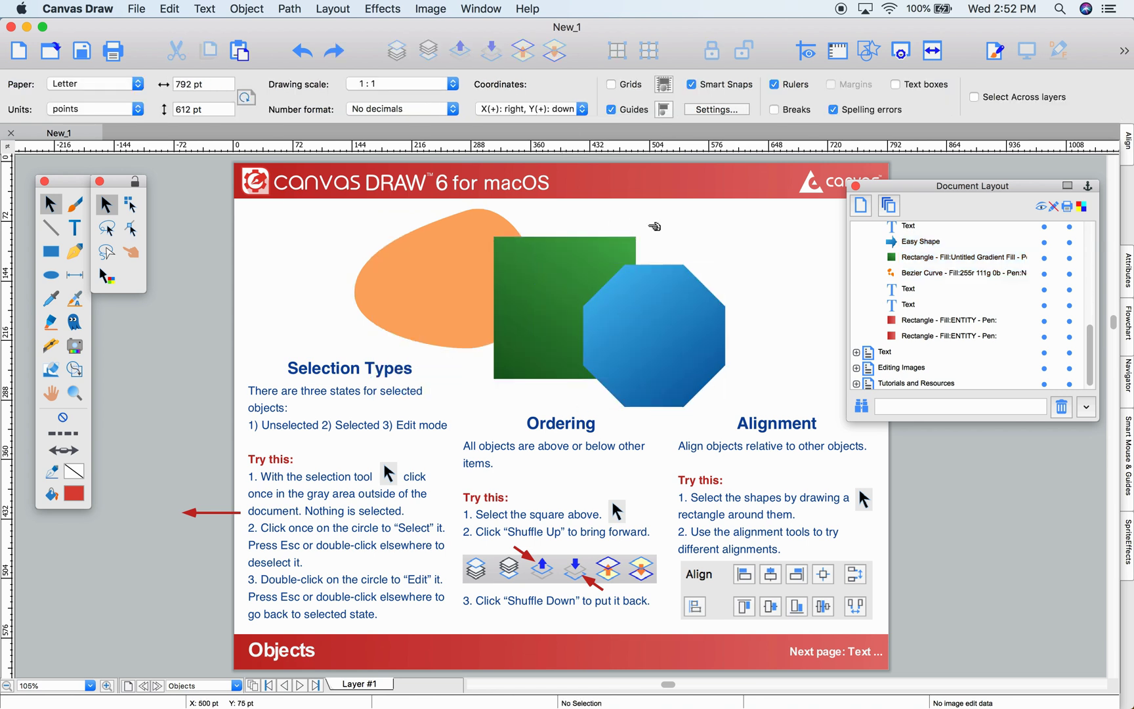
On the Text page, add a 'Hello!' text block at 24 pt below the Paste attributes sample
{"action": "left_click", "coordinate": [158, 686]}
{"action": "left_click", "coordinate": [76, 228]}
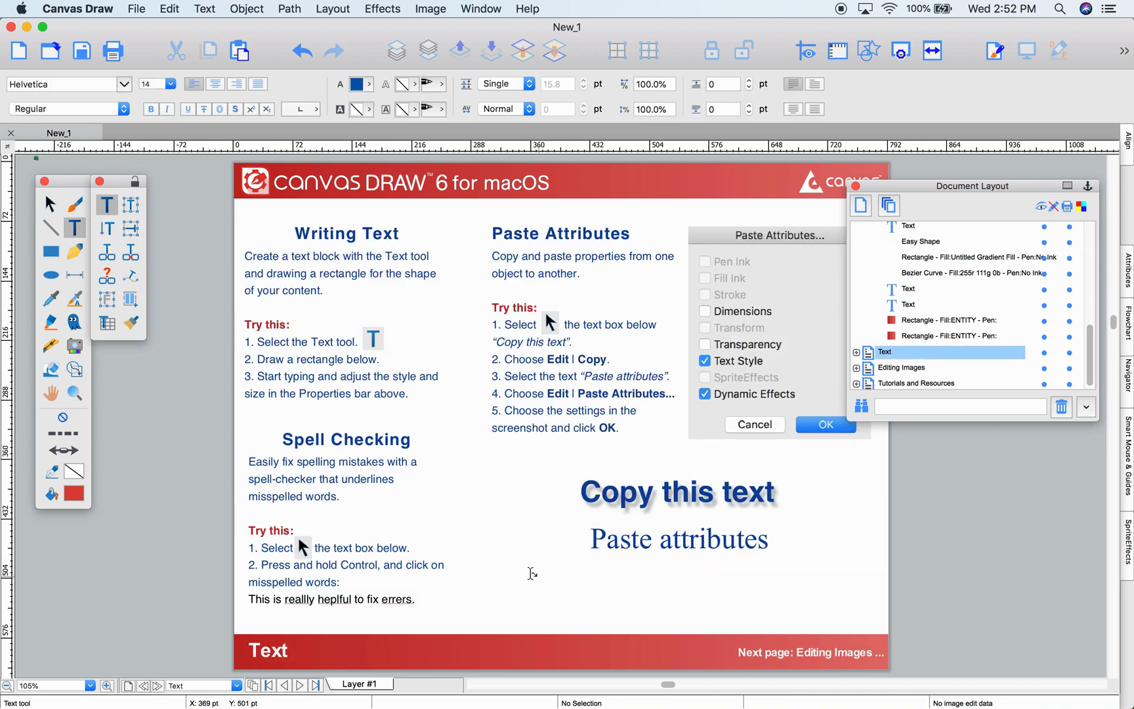
{"action": "left_click_drag", "start_coordinate": [534, 572], "coordinate": [749, 623]}
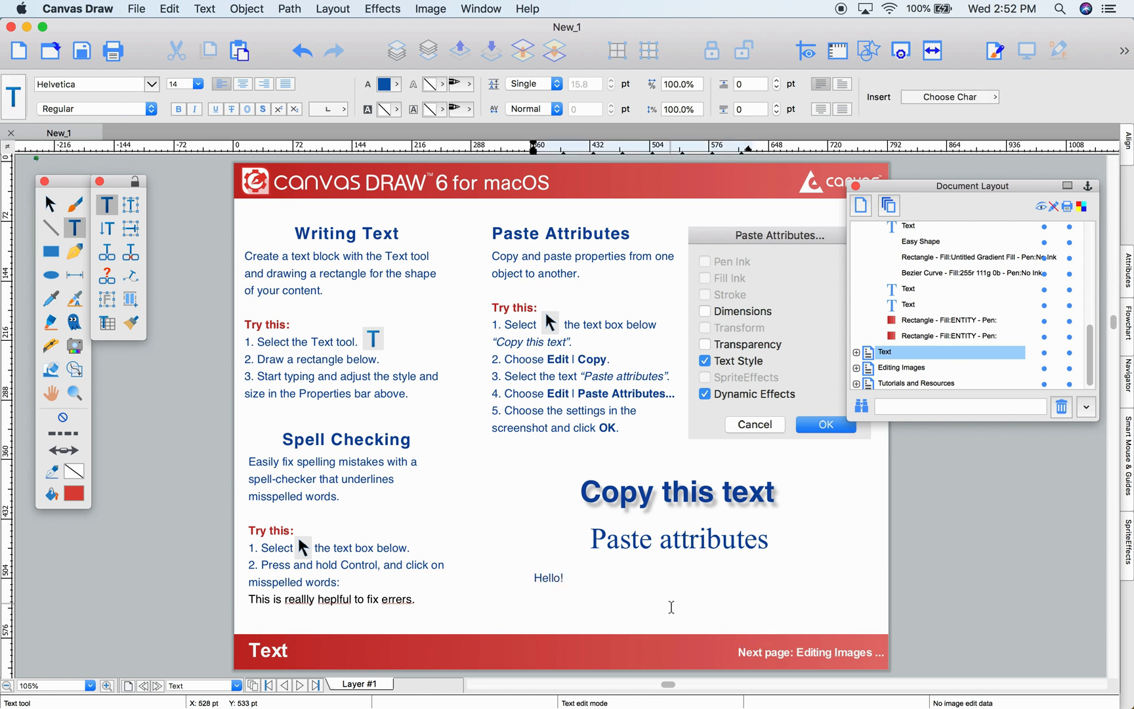
{"action": "left_click", "coordinate": [50, 204]}
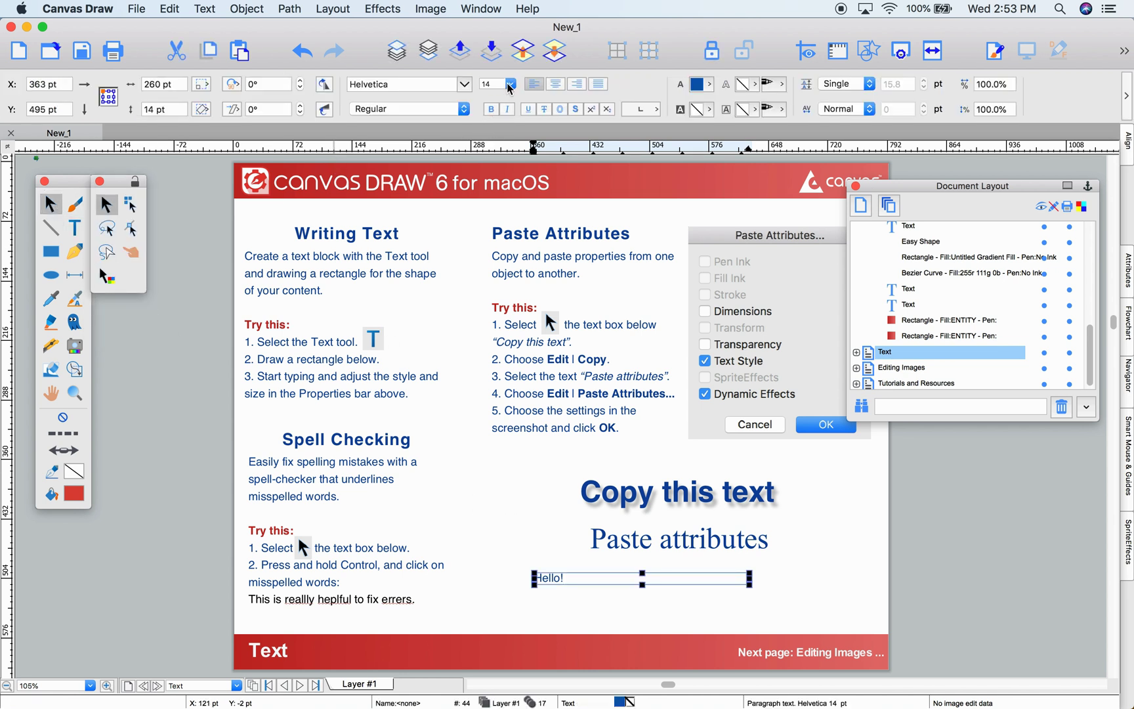
{"action": "left_click", "coordinate": [510, 85]}
{"action": "left_click", "coordinate": [497, 204]}
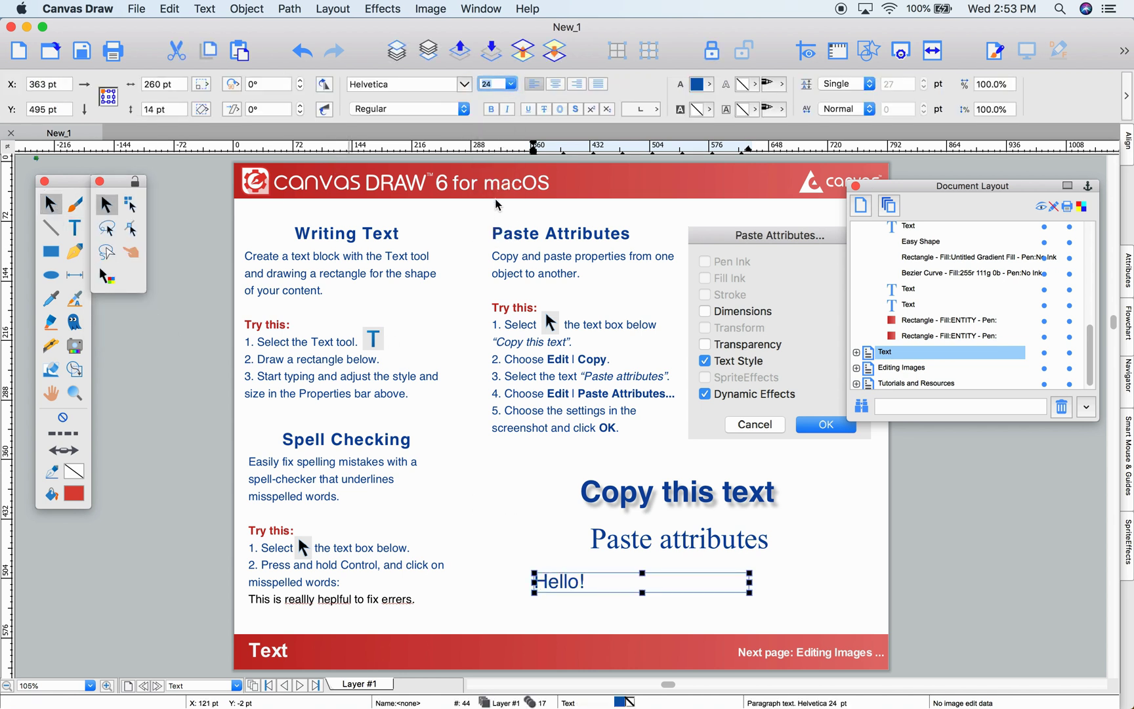
{"action": "left_click_drag", "start_coordinate": [557, 586], "coordinate": [529, 607]}
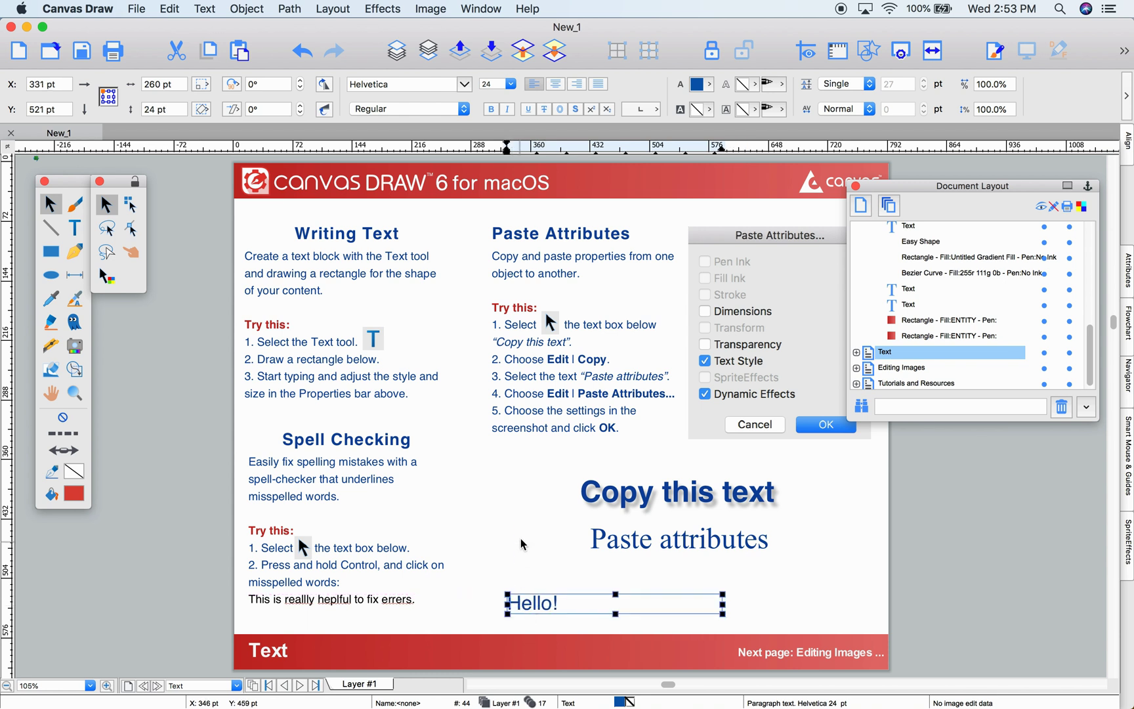
{"action": "left_click", "coordinate": [523, 544]}
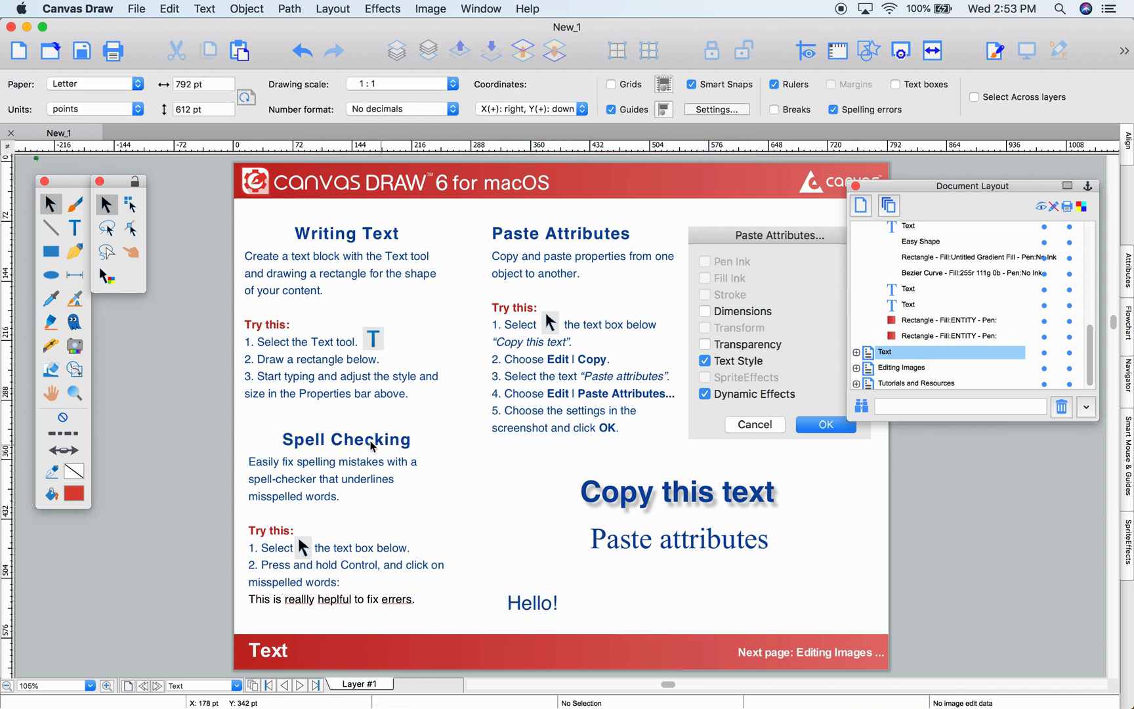
Replace the three misspelled words with 'really', 'helpful' and 'errors' from the spelling suggestions
{"action": "left_click", "coordinate": [308, 603], "text": "ctrl"}
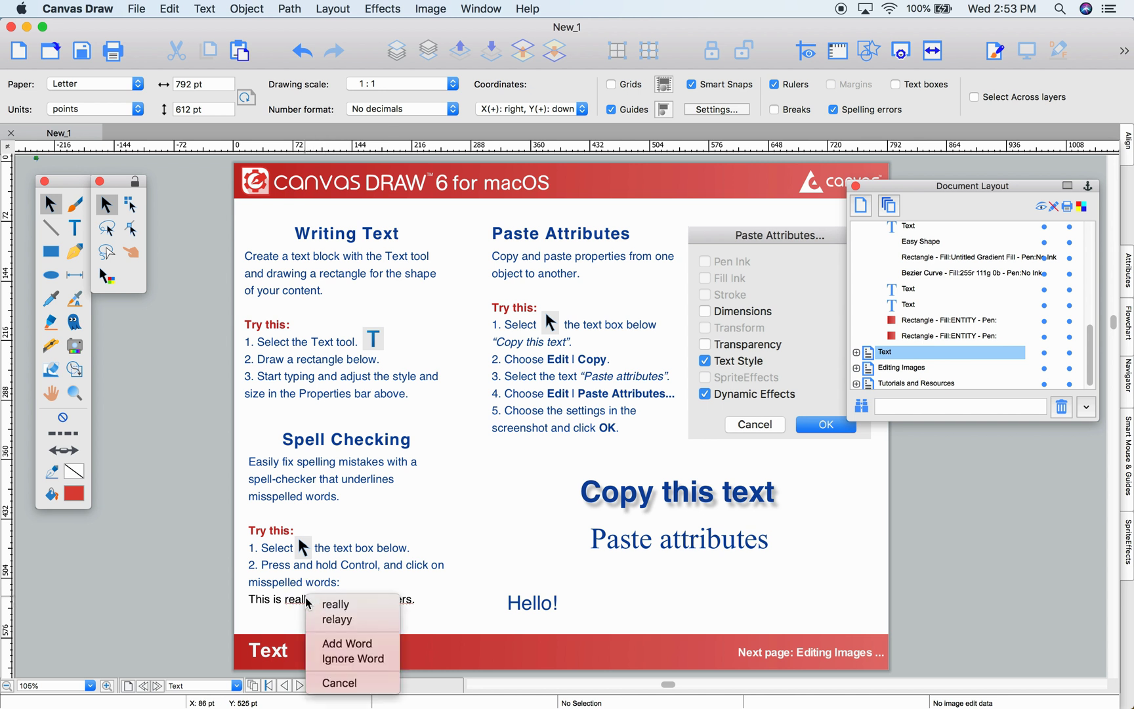
{"action": "left_click", "coordinate": [330, 604]}
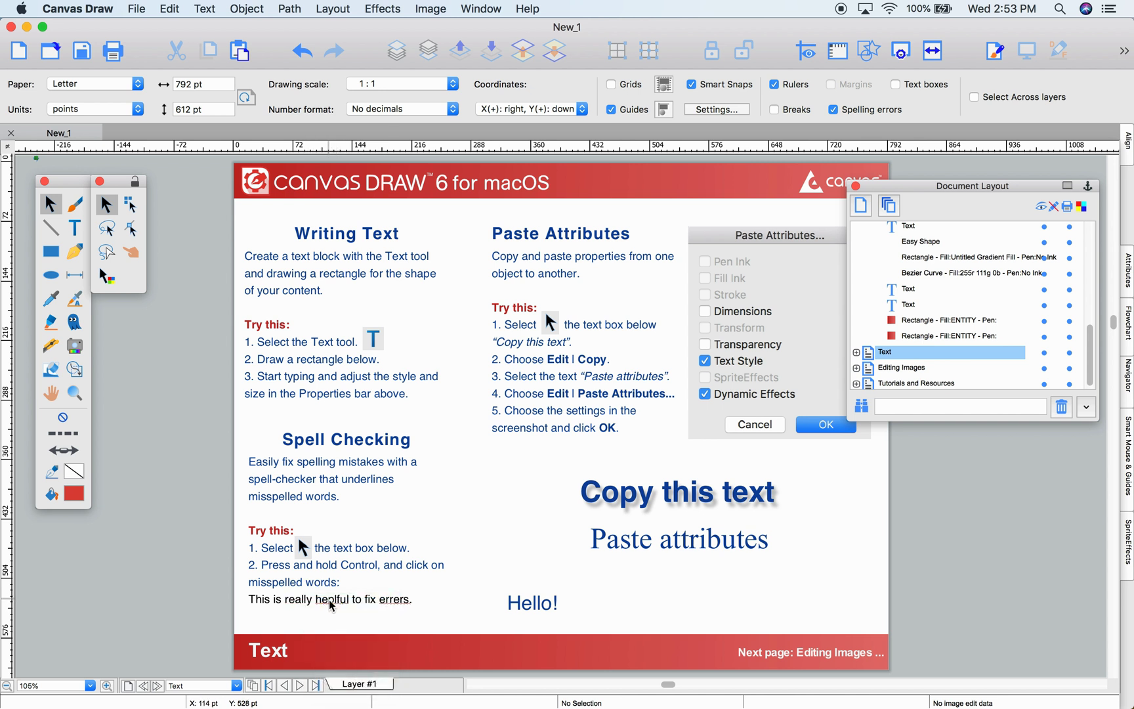
{"action": "left_click", "coordinate": [332, 605], "text": "ctrl"}
{"action": "left_click", "coordinate": [359, 609]}
{"action": "left_click", "coordinate": [392, 605], "text": "ctrl"}
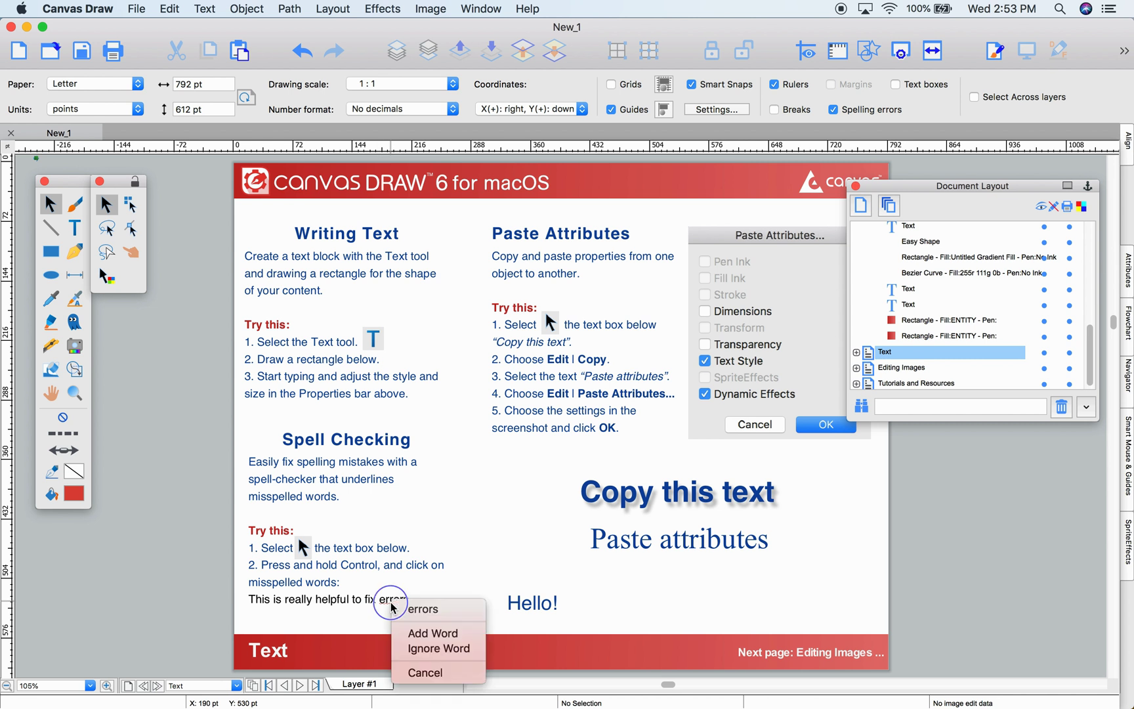
{"action": "left_click", "coordinate": [408, 609]}
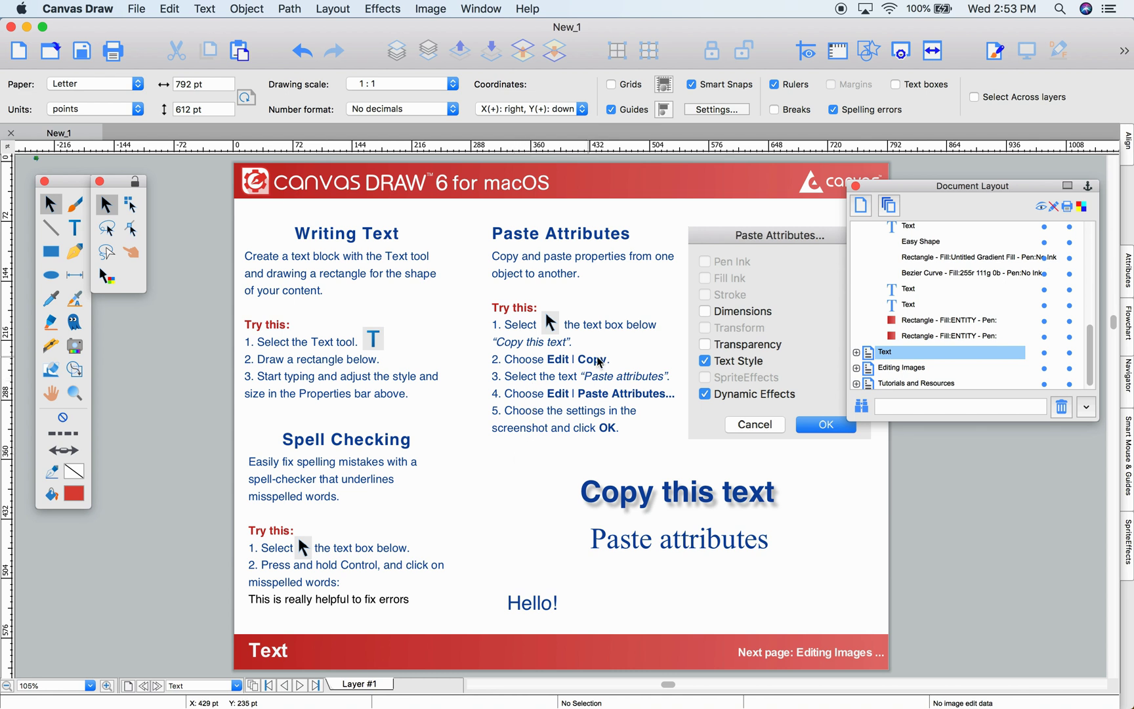
Copy 'Copy this text' and paste its text style and dynamic effects onto 'Paste attributes'
{"action": "left_click", "coordinate": [623, 493]}
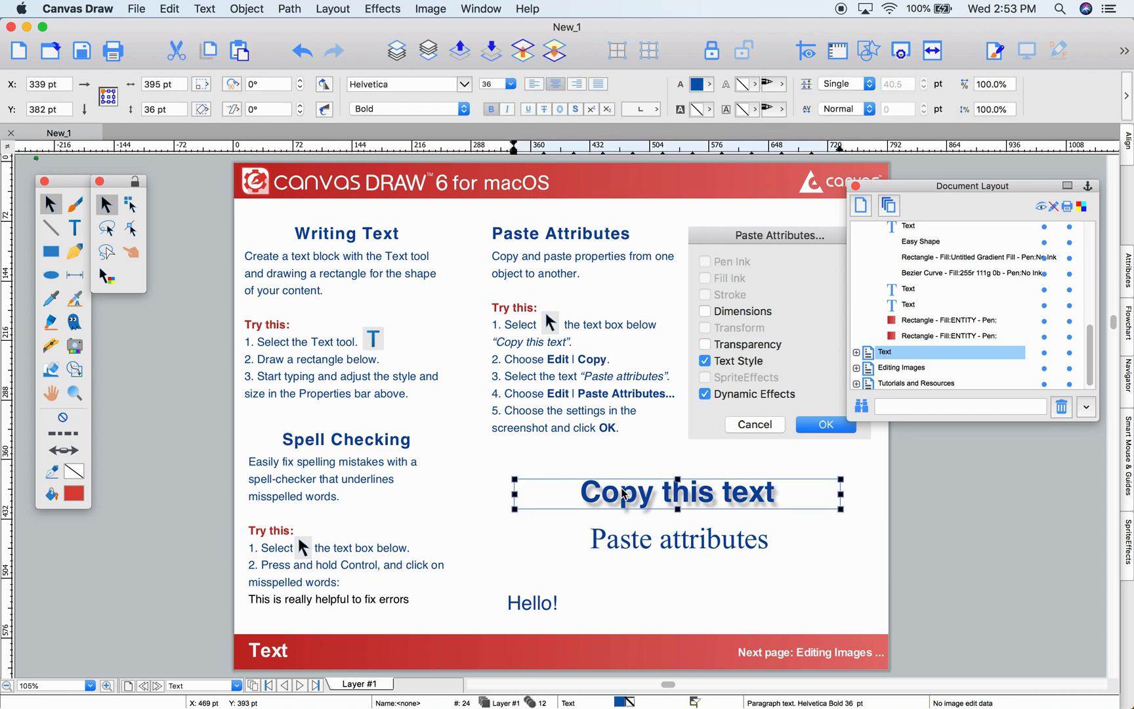
{"action": "left_click", "coordinate": [208, 52]}
{"action": "left_click", "coordinate": [607, 525]}
{"action": "left_click", "coordinate": [169, 8]}
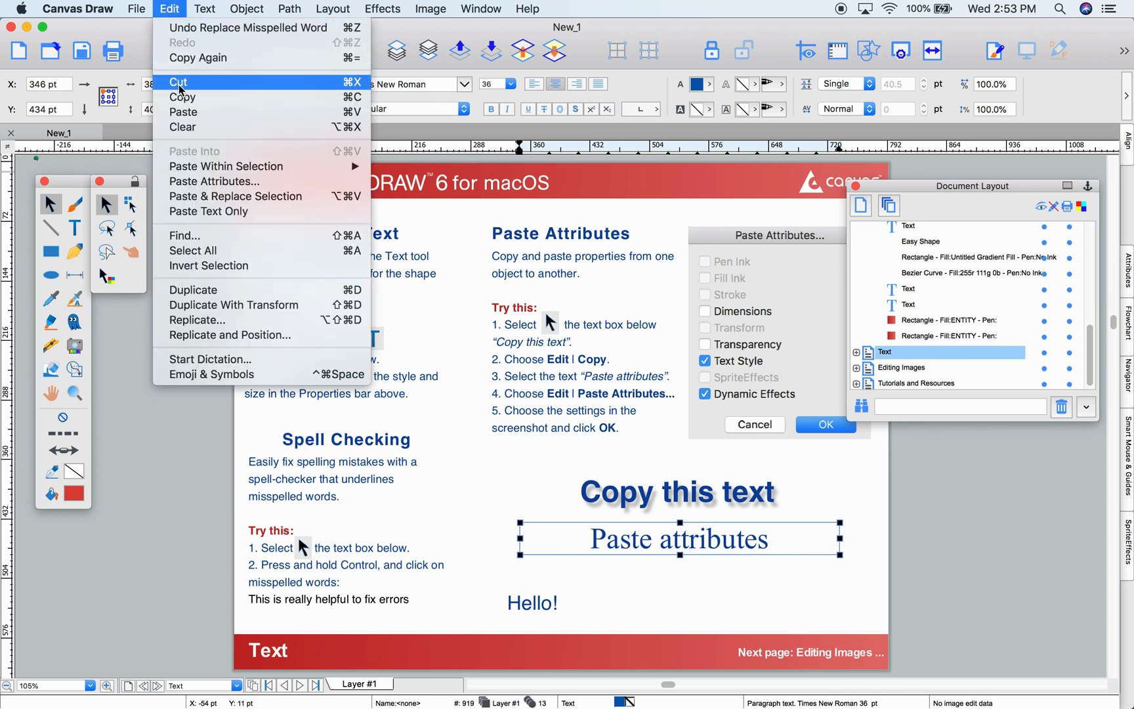
{"action": "left_click", "coordinate": [199, 189]}
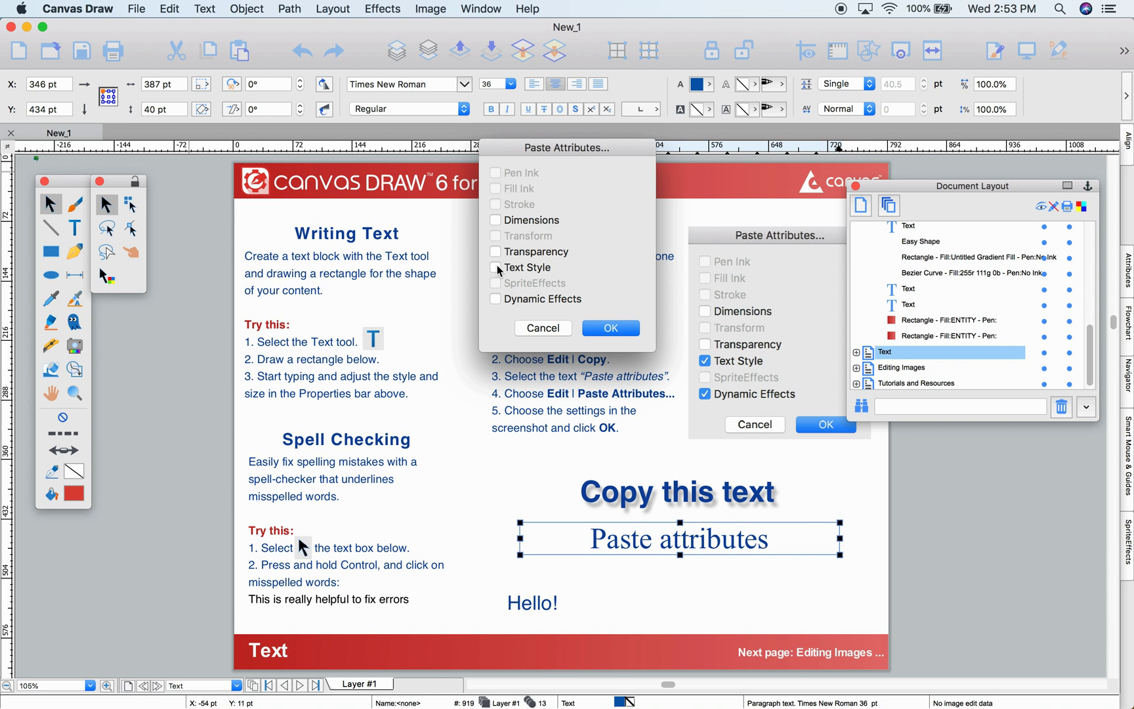
{"action": "left_click", "coordinate": [496, 268]}
{"action": "left_click", "coordinate": [496, 300]}
{"action": "left_click", "coordinate": [610, 328]}
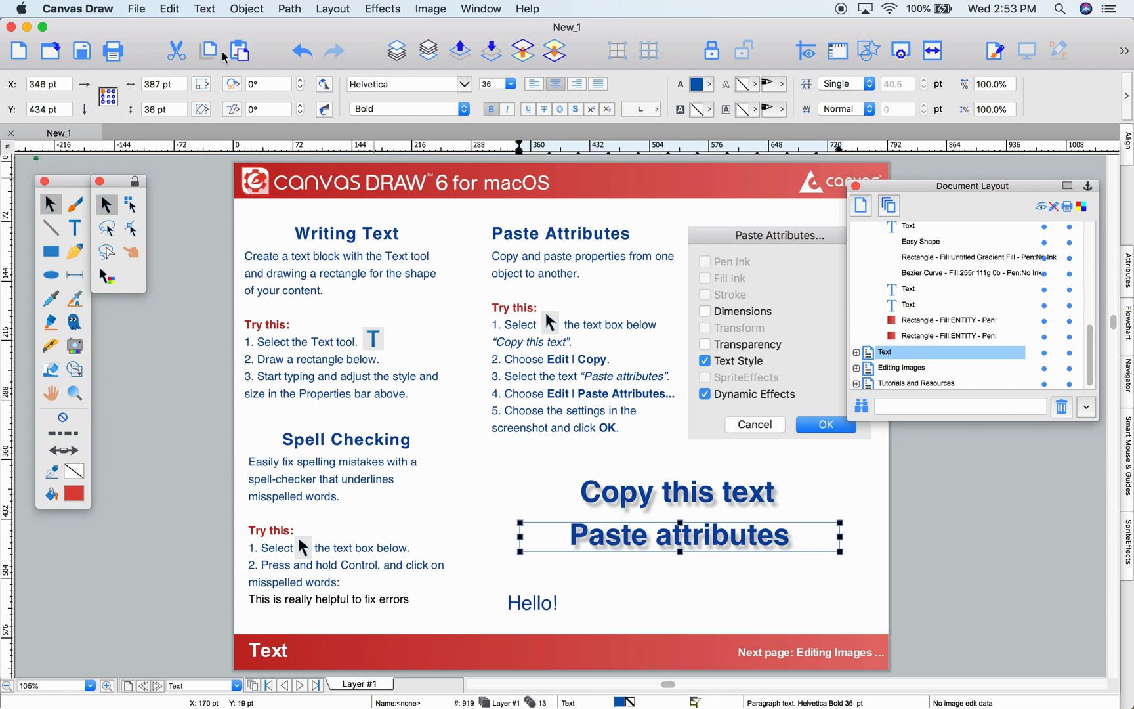
Paste attributes including Dynamic Effects onto the screenshot image, then close the Document Layout panel
{"action": "left_click", "coordinate": [734, 336]}
{"action": "left_click", "coordinate": [169, 9]}
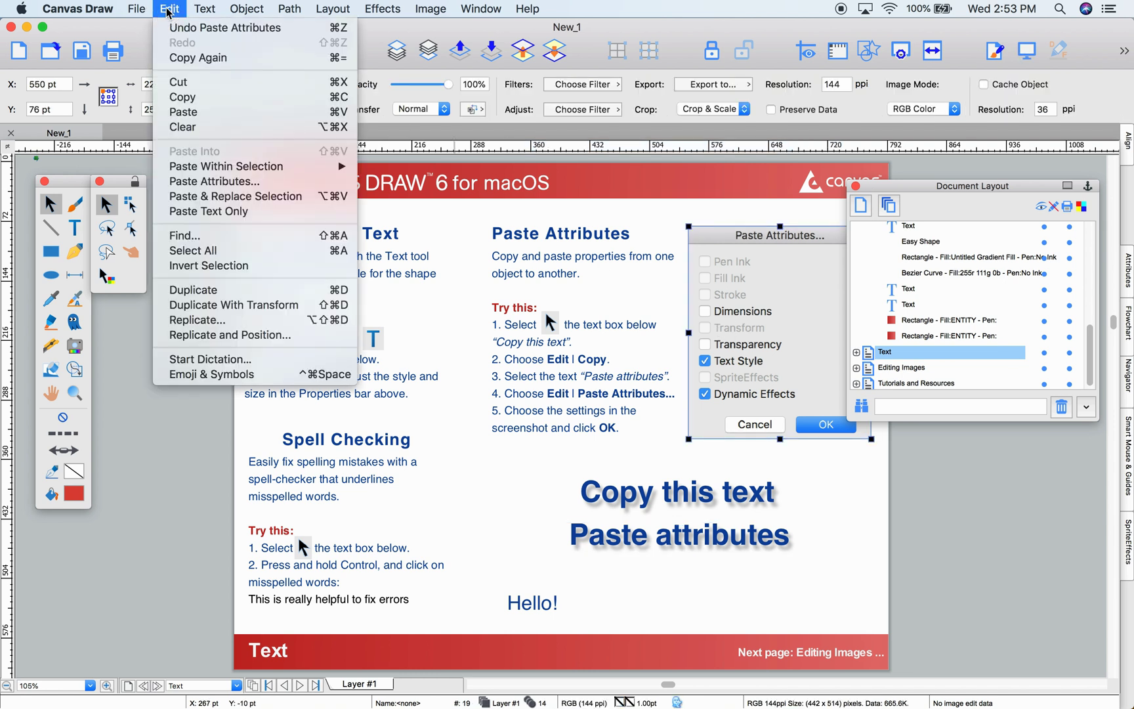
{"action": "left_click", "coordinate": [220, 190]}
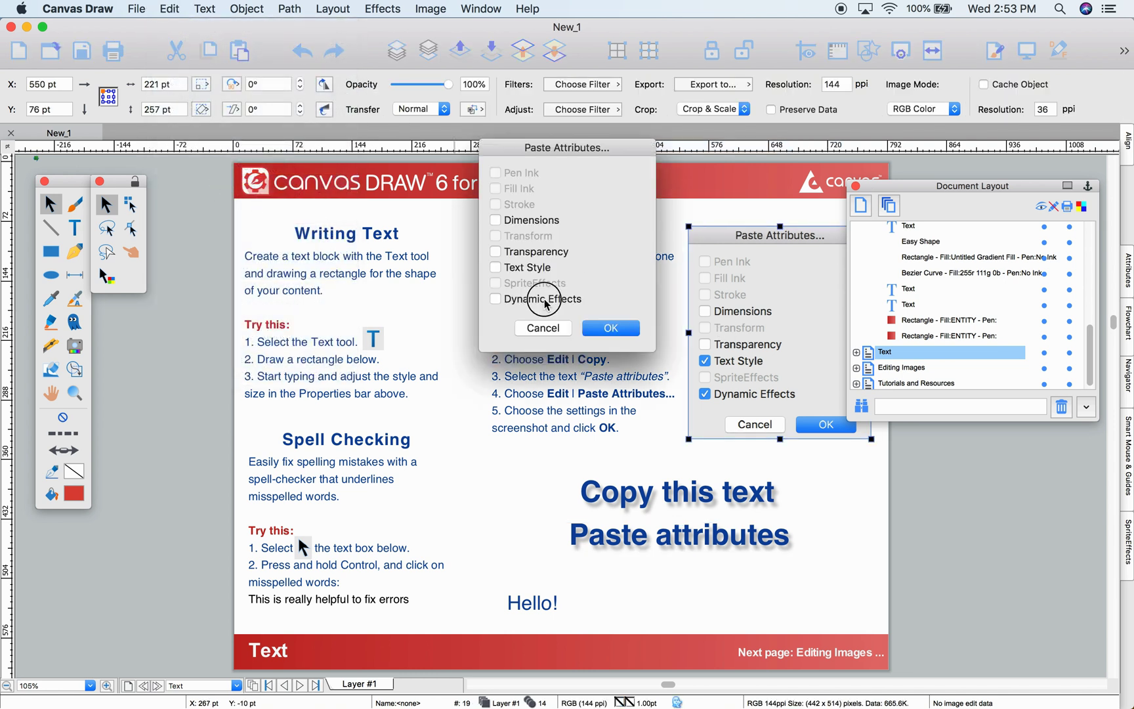
{"action": "left_click", "coordinate": [542, 299]}
{"action": "left_click", "coordinate": [610, 328]}
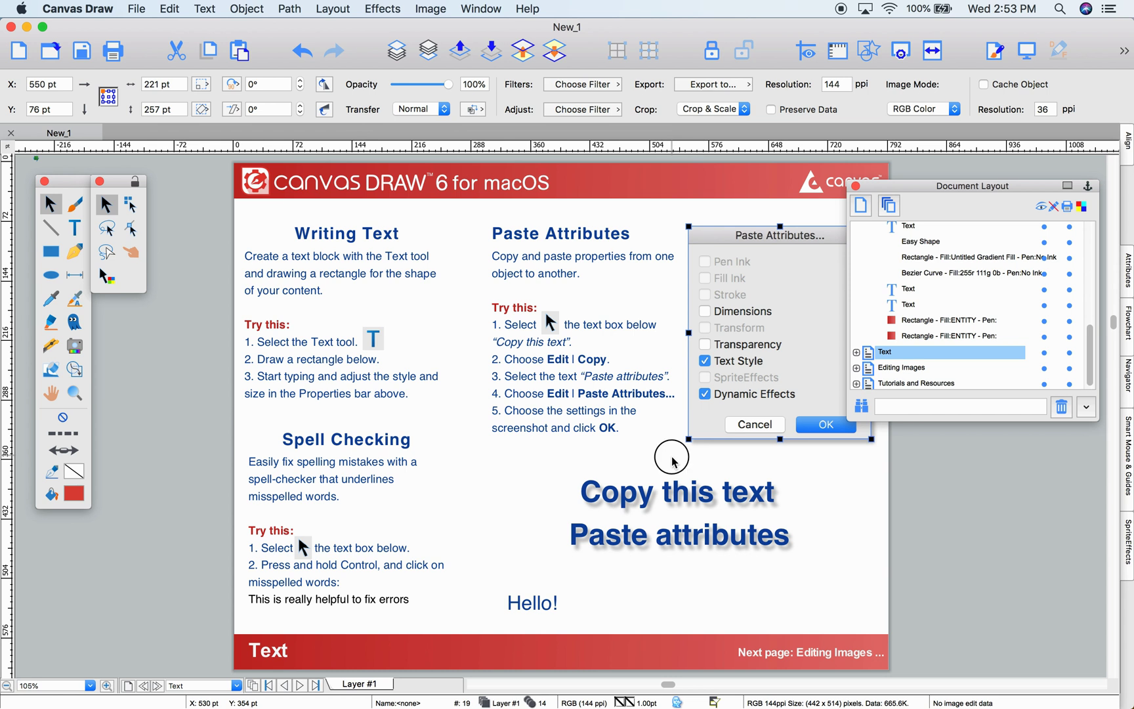
{"action": "left_click", "coordinate": [978, 167]}
{"action": "left_click", "coordinate": [855, 187]}
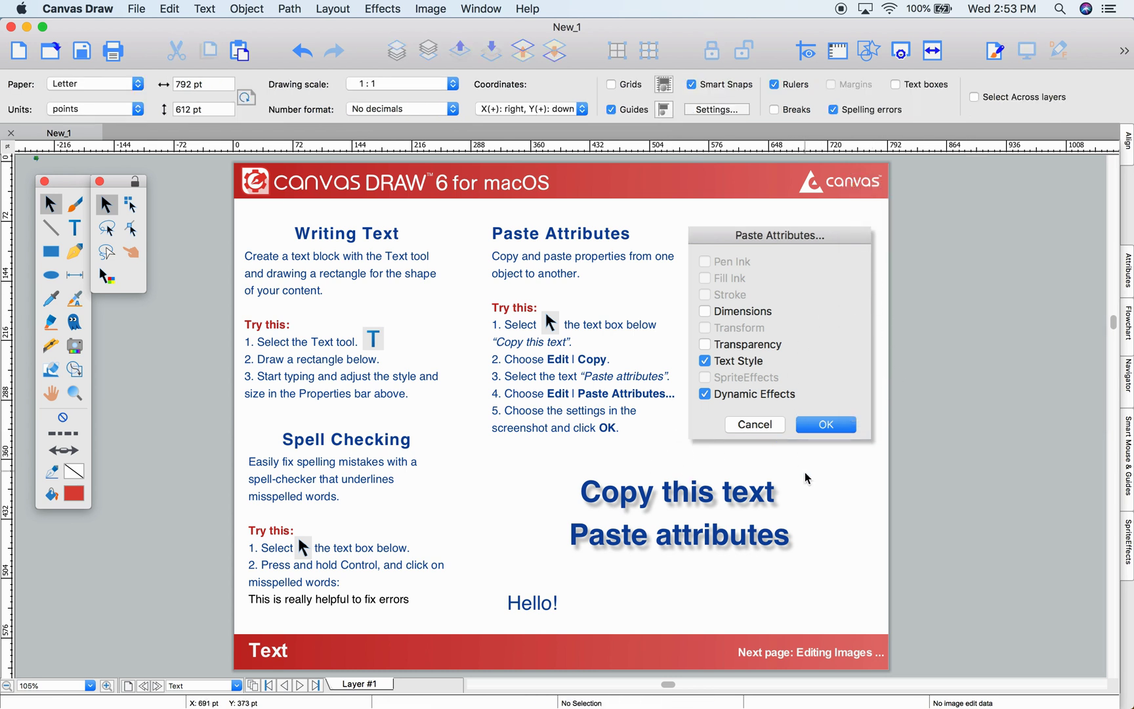
On the Editing Images page, set the city skyline photo's opacity to 47%
{"action": "left_click", "coordinate": [158, 686]}
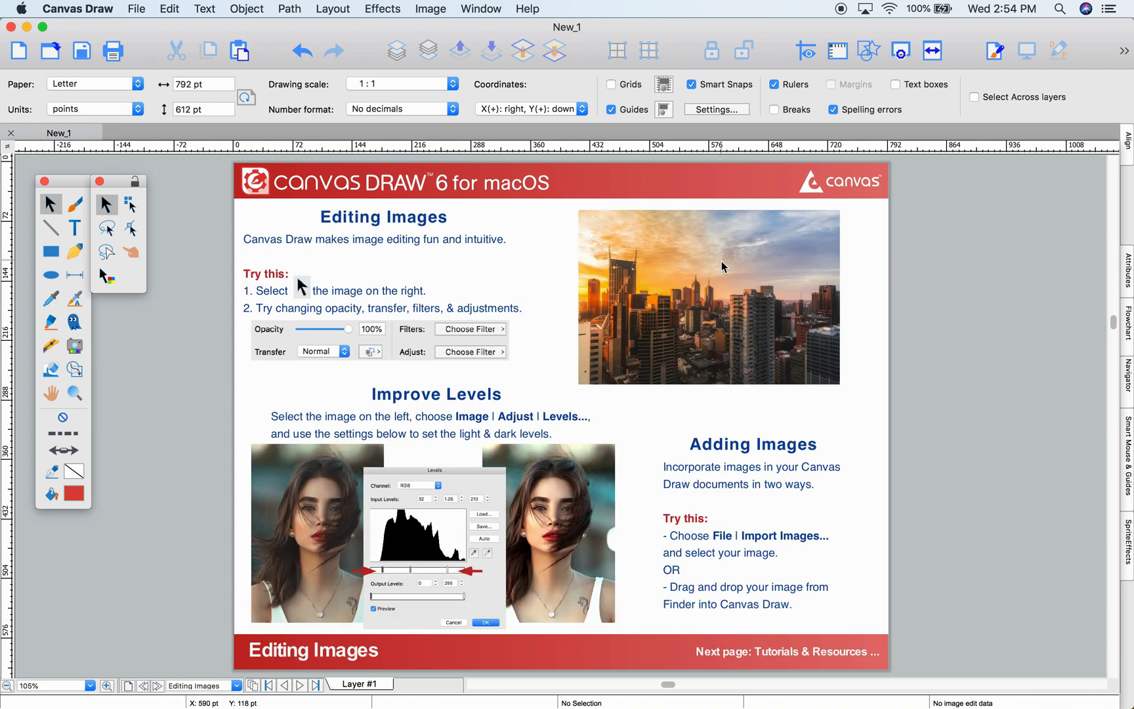
{"action": "left_click", "coordinate": [721, 285]}
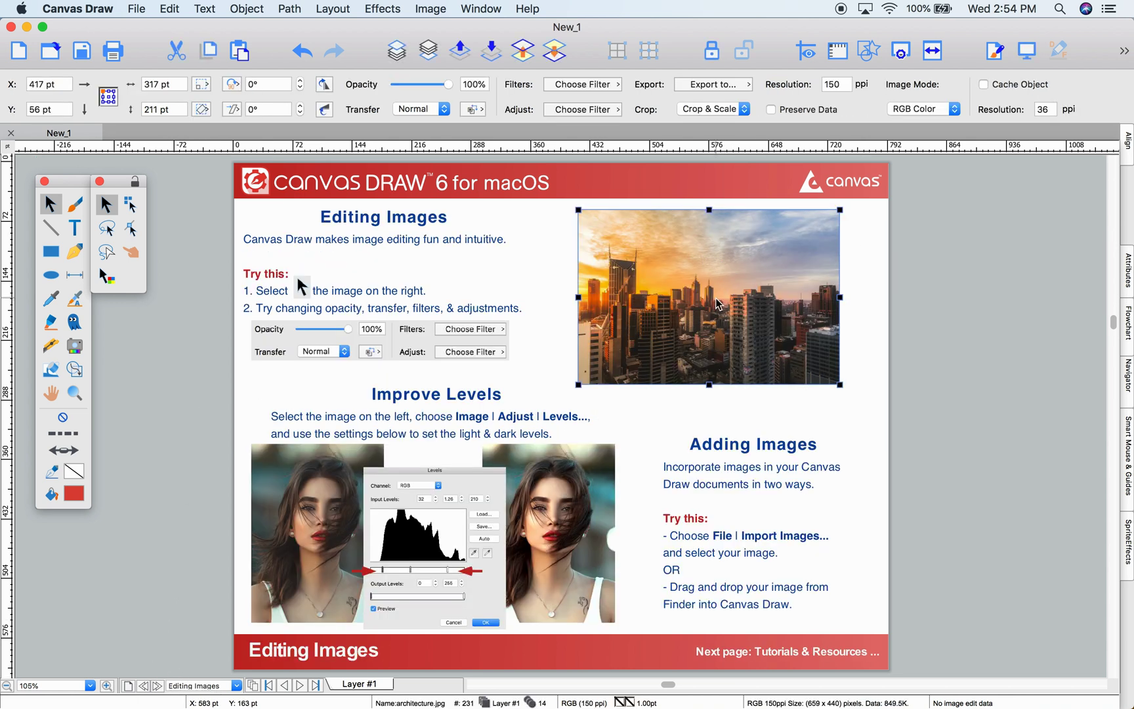
{"action": "left_click", "coordinate": [420, 85]}
{"action": "left_click_drag", "start_coordinate": [420, 85], "coordinate": [422, 86]}
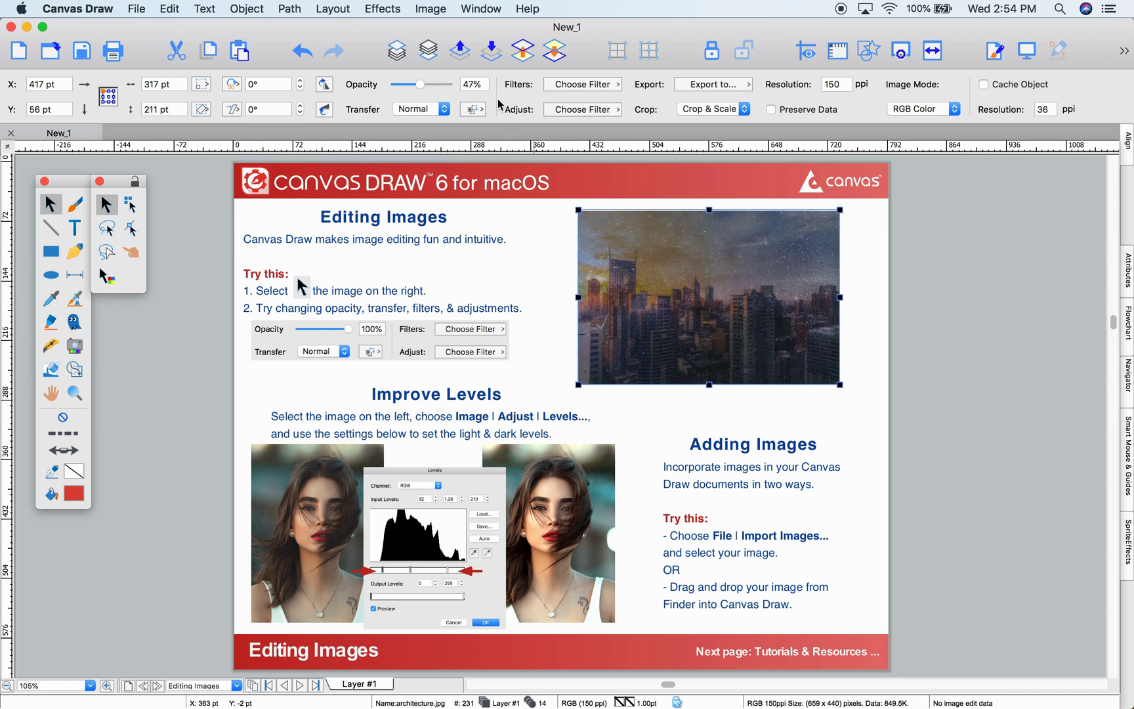
Apply a Brightness/Contrast adjustment to the city photo with increased contrast
{"action": "left_click", "coordinate": [564, 110]}
{"action": "left_click", "coordinate": [669, 183]}
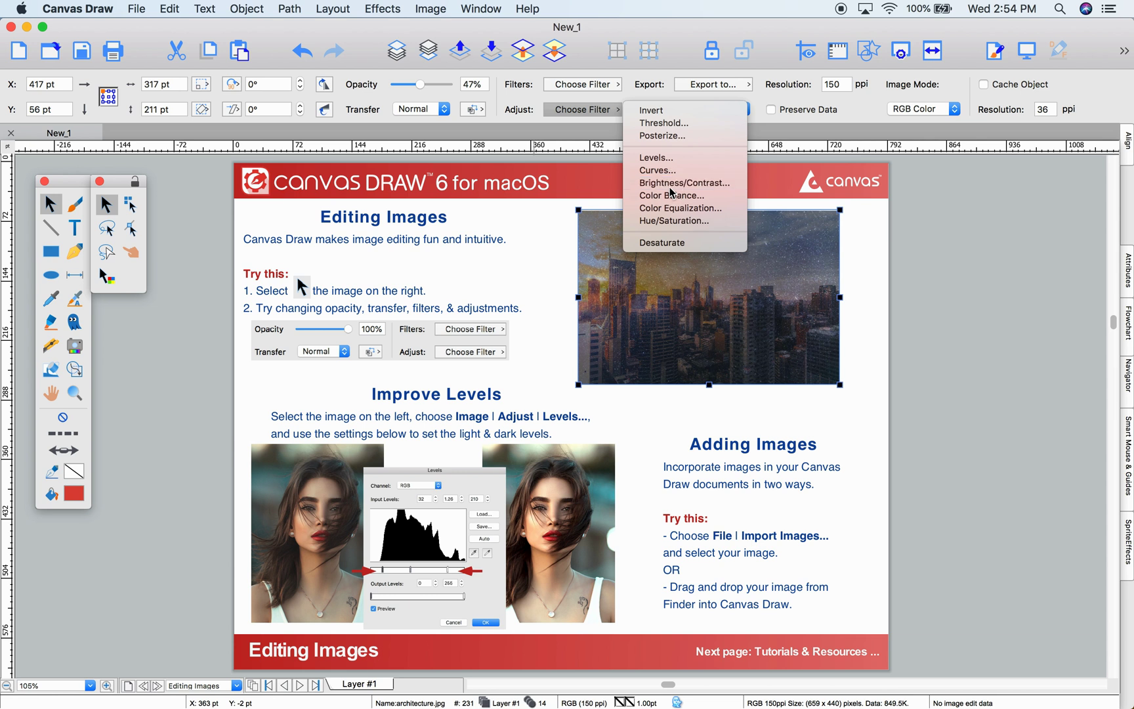
{"action": "left_click_drag", "start_coordinate": [569, 182], "coordinate": [398, 211]}
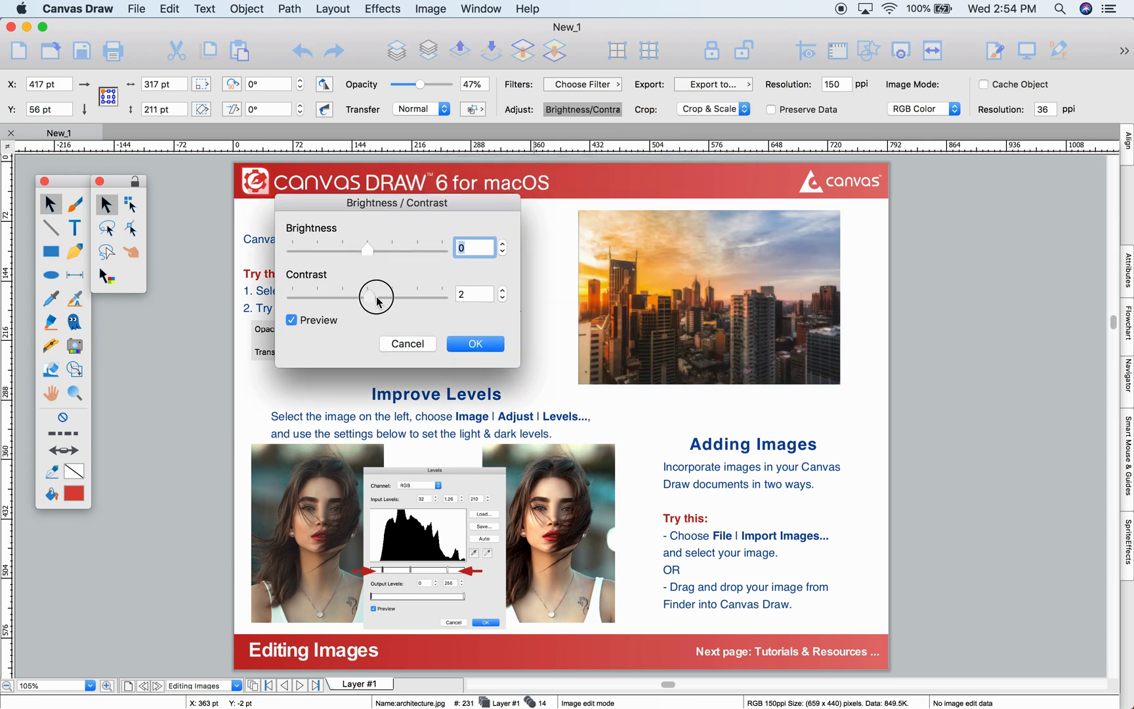
{"action": "left_click_drag", "start_coordinate": [369, 294], "coordinate": [392, 296]}
{"action": "left_click", "coordinate": [474, 345]}
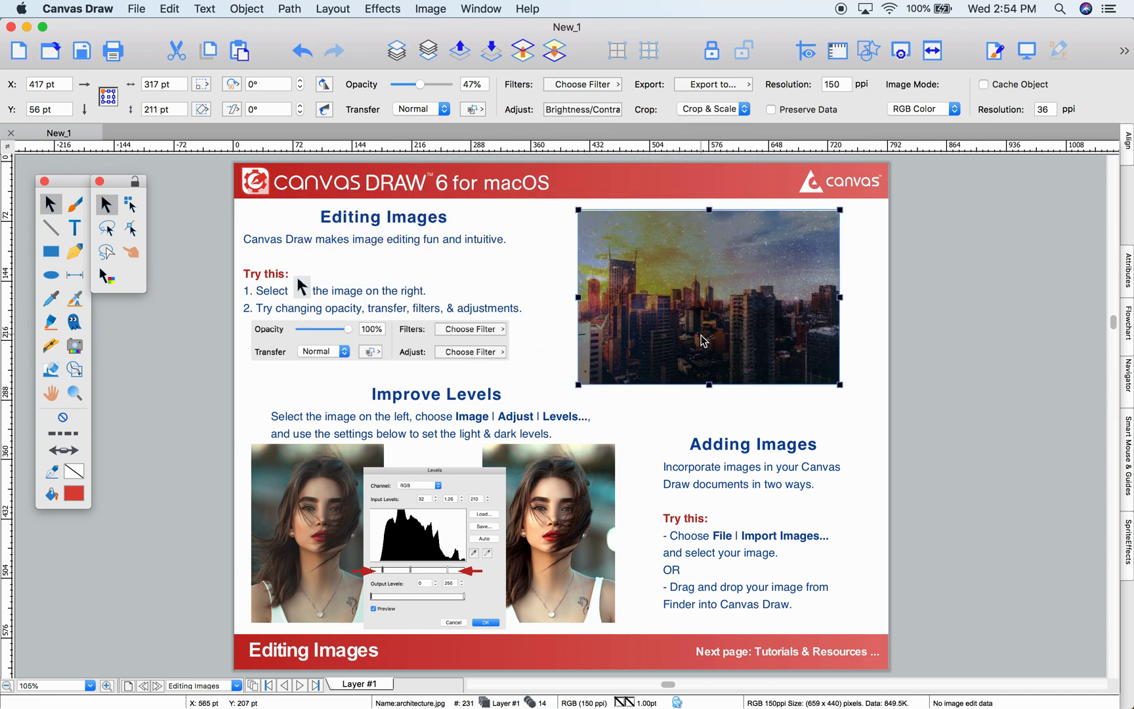
Apply a Levels adjustment to the left portrait with input levels 25, 1 and 242
{"action": "left_click", "coordinate": [328, 522]}
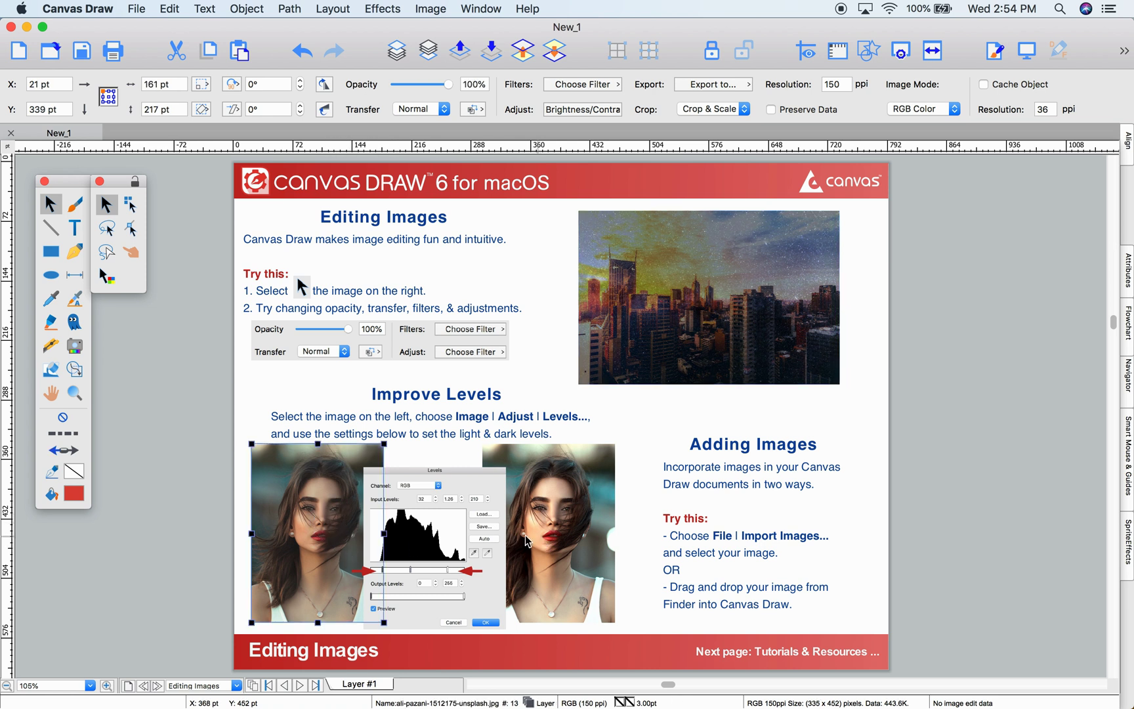
{"action": "left_click", "coordinate": [431, 8]}
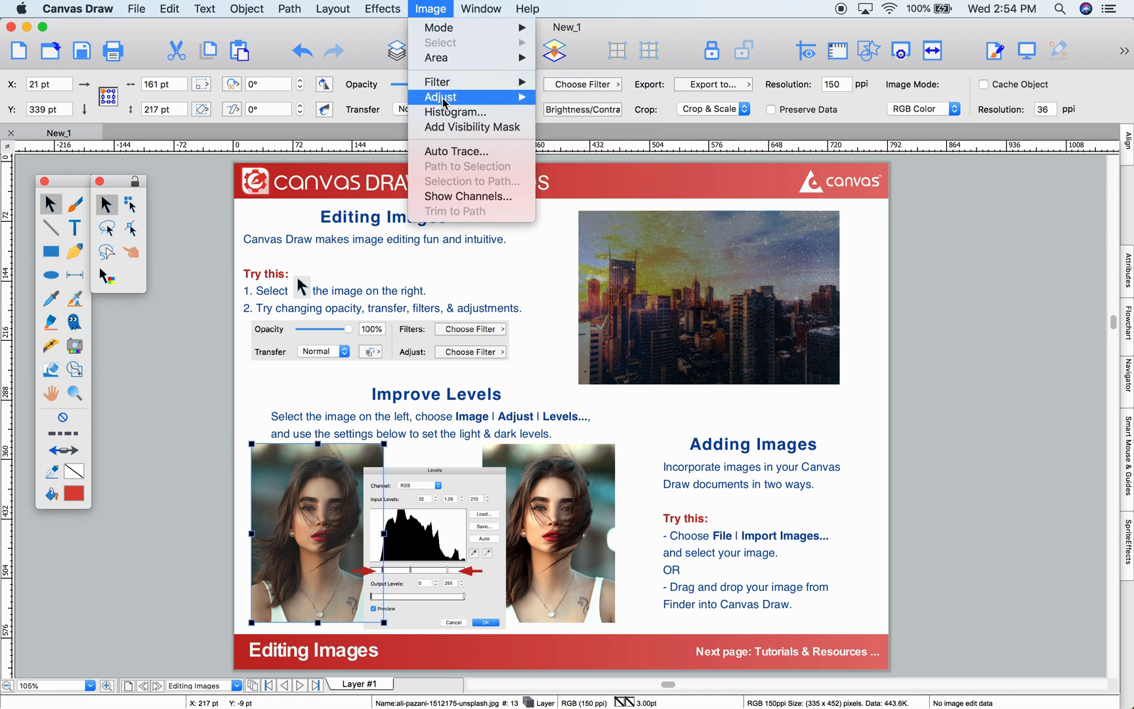
{"action": "mouse_move", "coordinate": [497, 98]}
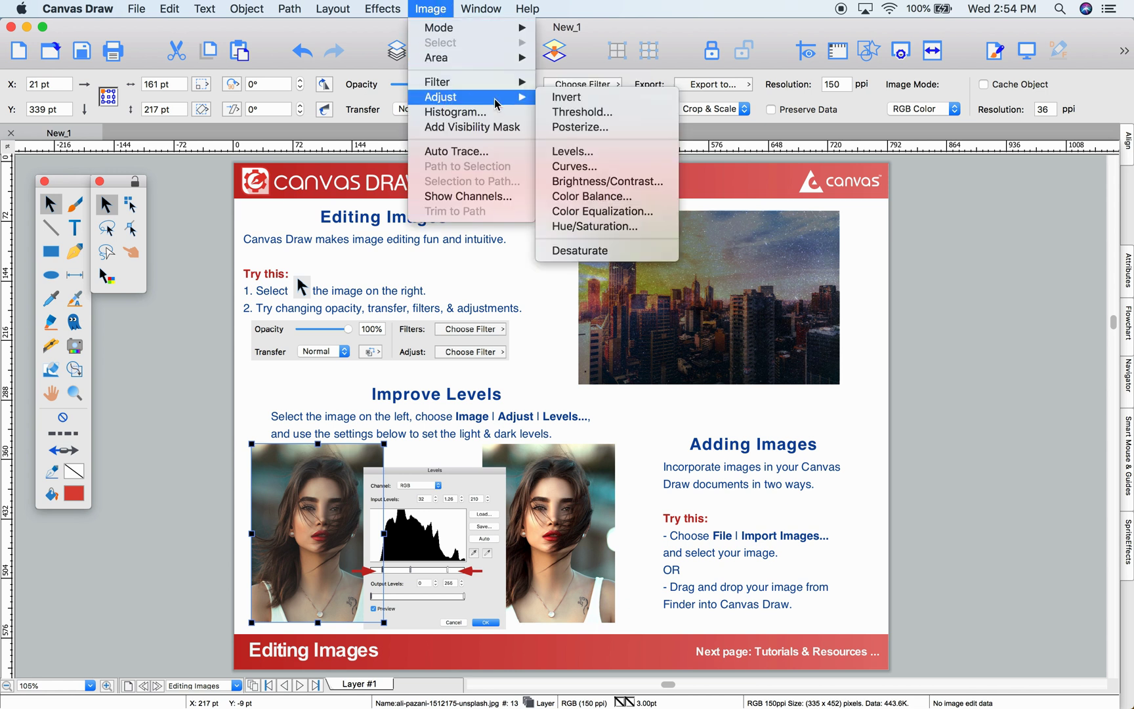
{"action": "left_click", "coordinate": [576, 151]}
{"action": "left_click_drag", "start_coordinate": [489, 203], "coordinate": [823, 201]}
{"action": "mouse_move", "coordinate": [641, 412]}
{"action": "left_mouse_down"}
{"action": "mouse_move", "coordinate": [625, 420]}
{"action": "mouse_move", "coordinate": [646, 417]}
{"action": "left_mouse_up"}
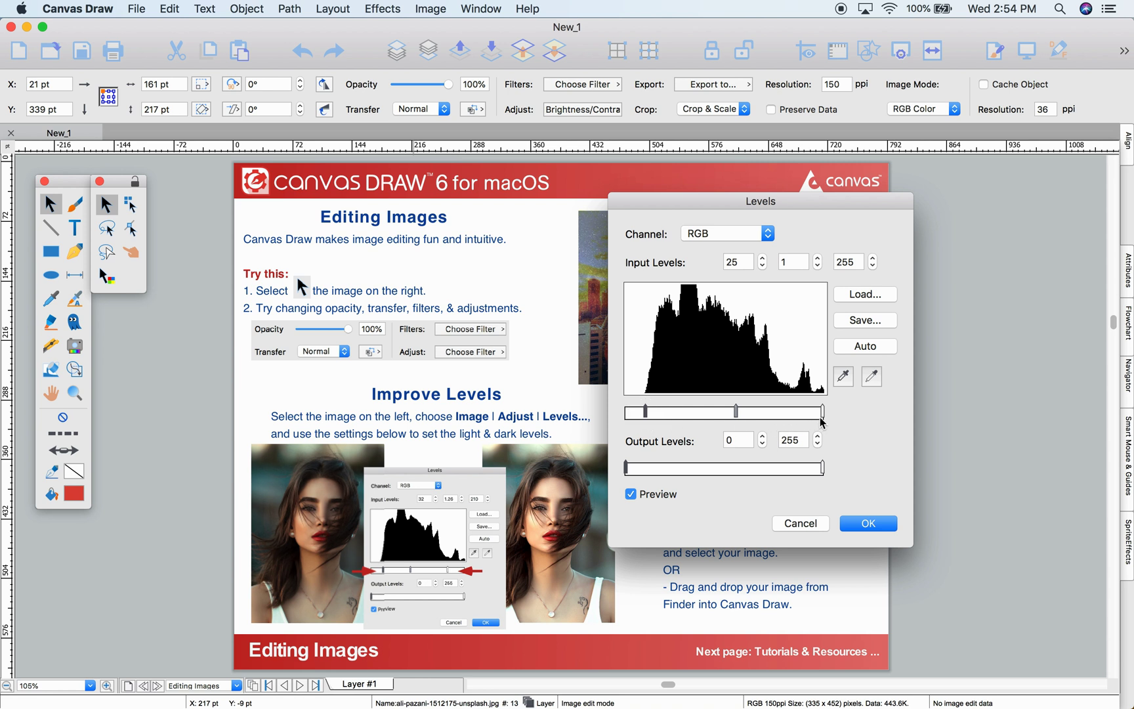
{"action": "left_click_drag", "start_coordinate": [822, 415], "coordinate": [813, 413]}
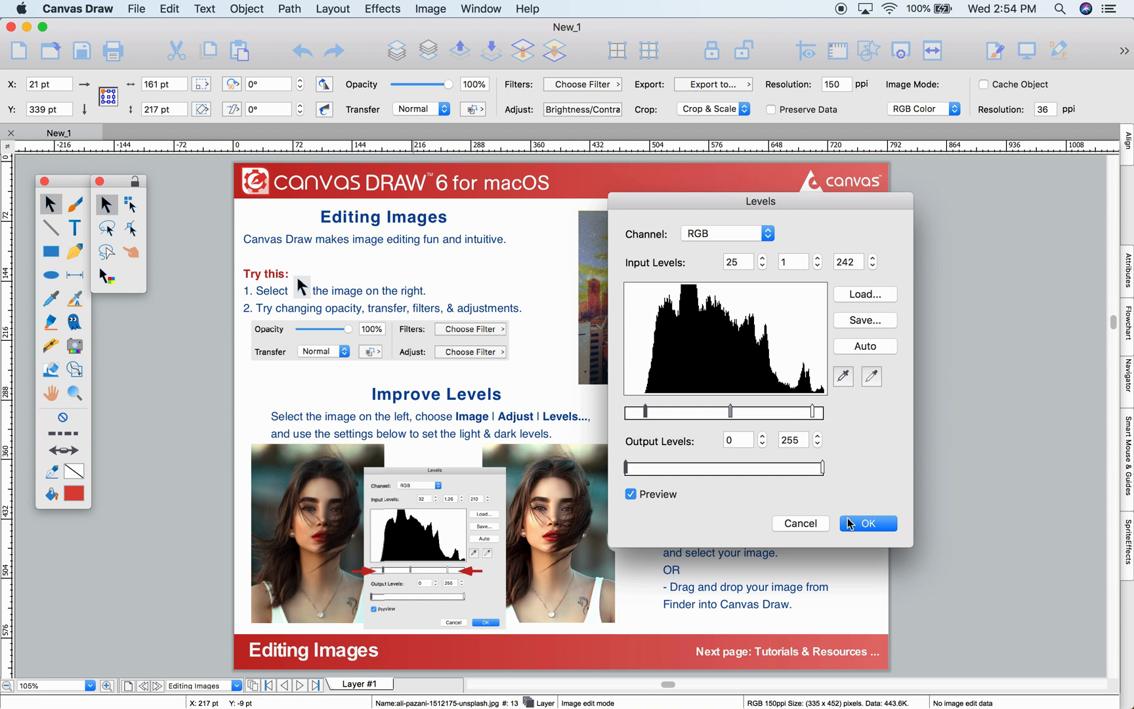
{"action": "left_click", "coordinate": [850, 525]}
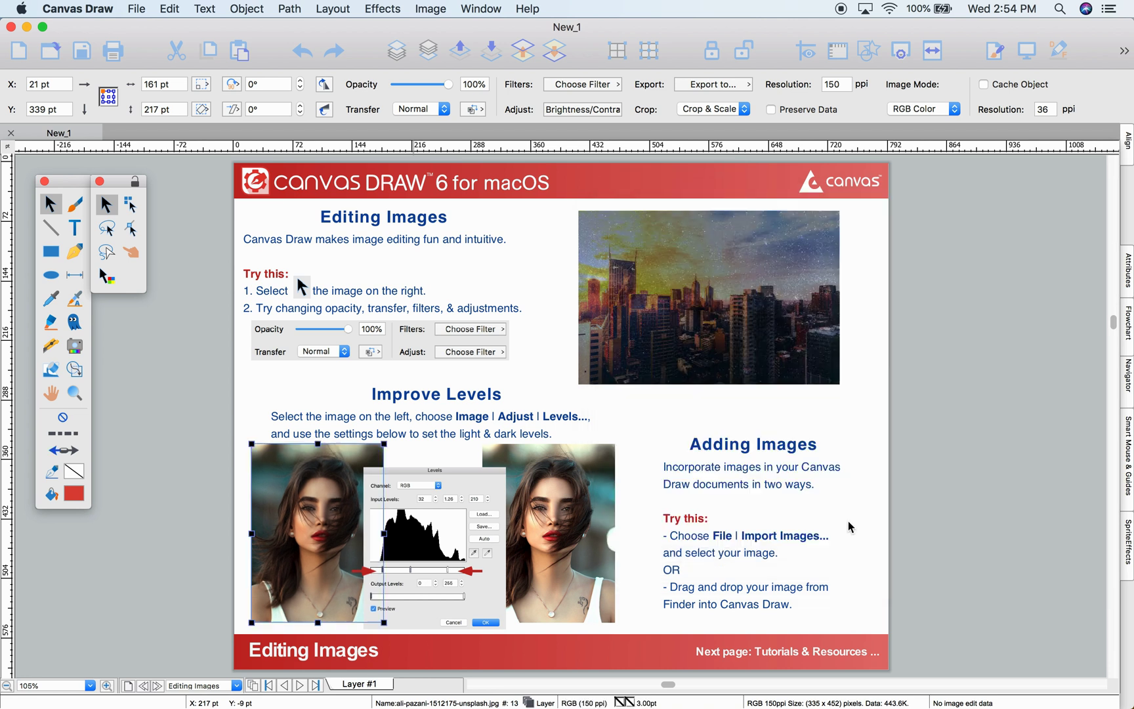
{"action": "left_click", "coordinate": [904, 525]}
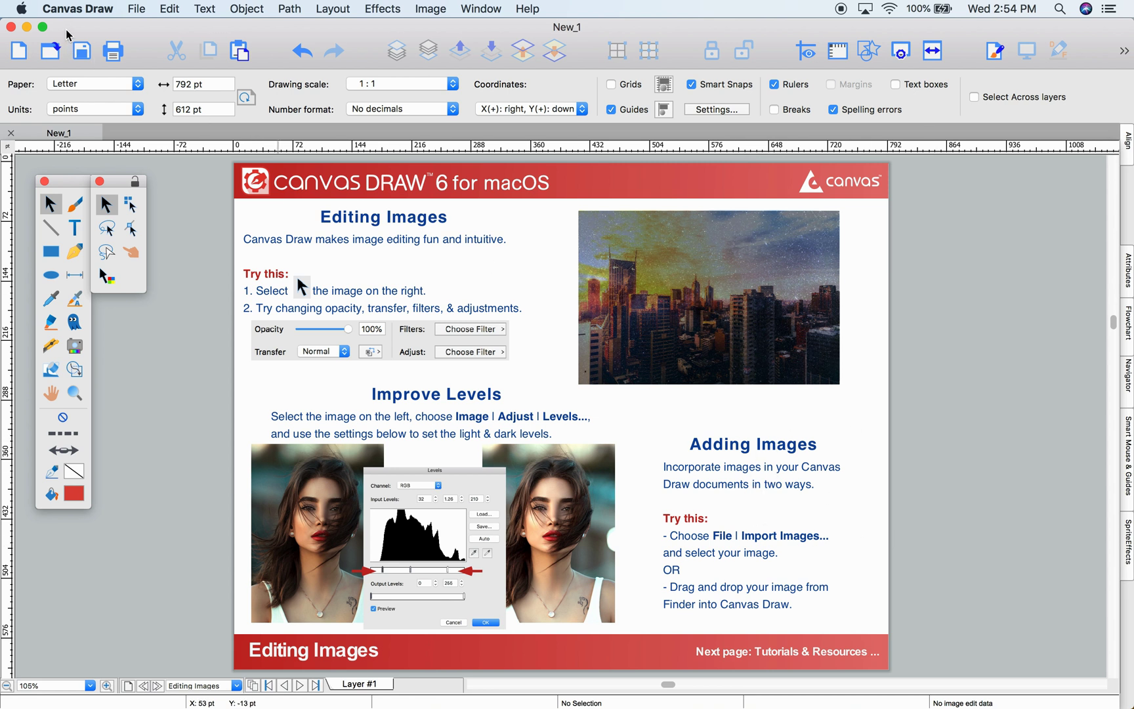
{"action": "left_click", "coordinate": [137, 10]}
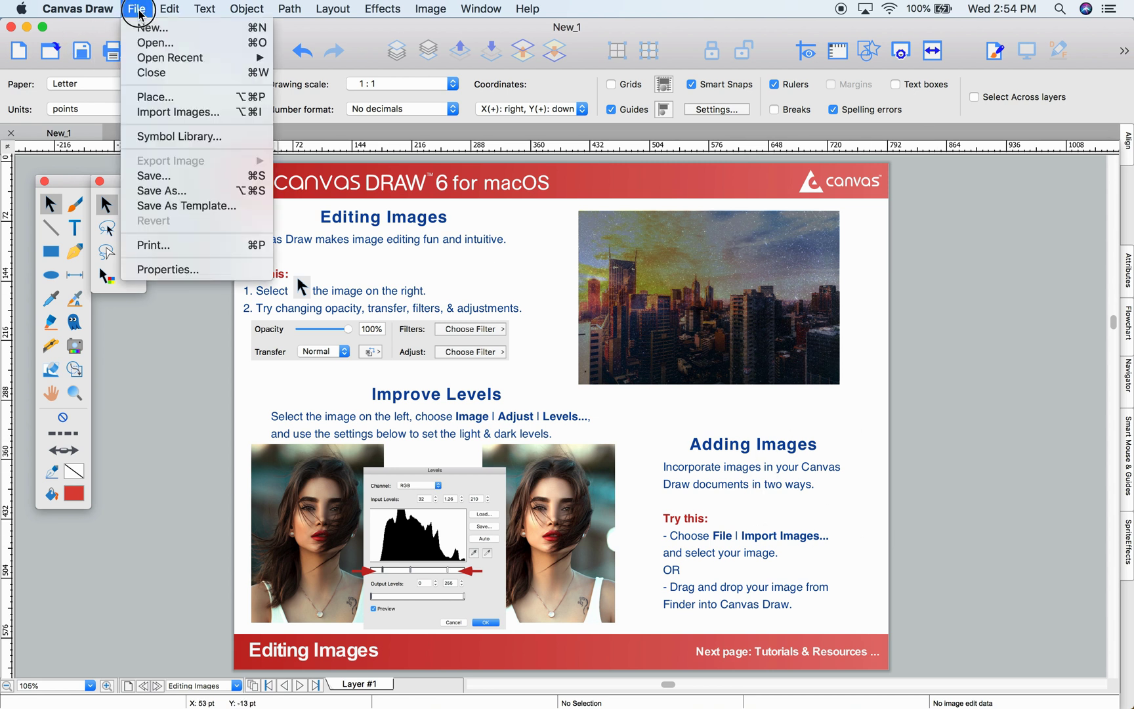
{"action": "left_click", "coordinate": [163, 111]}
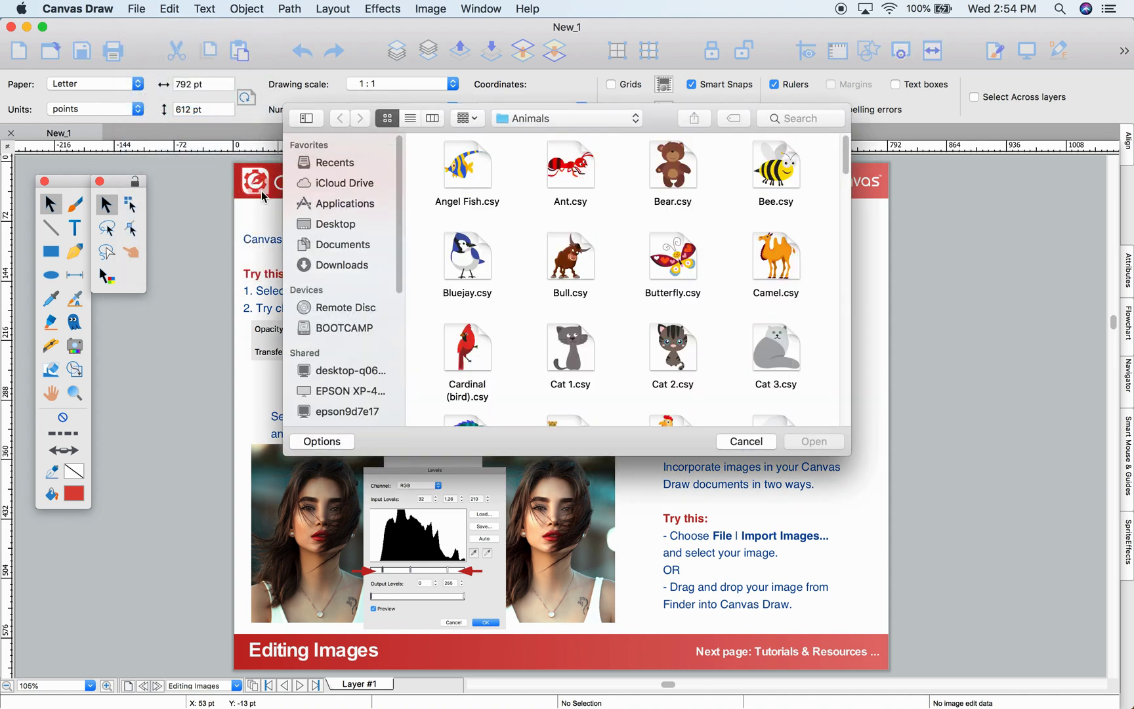
{"action": "left_click", "coordinate": [748, 444]}
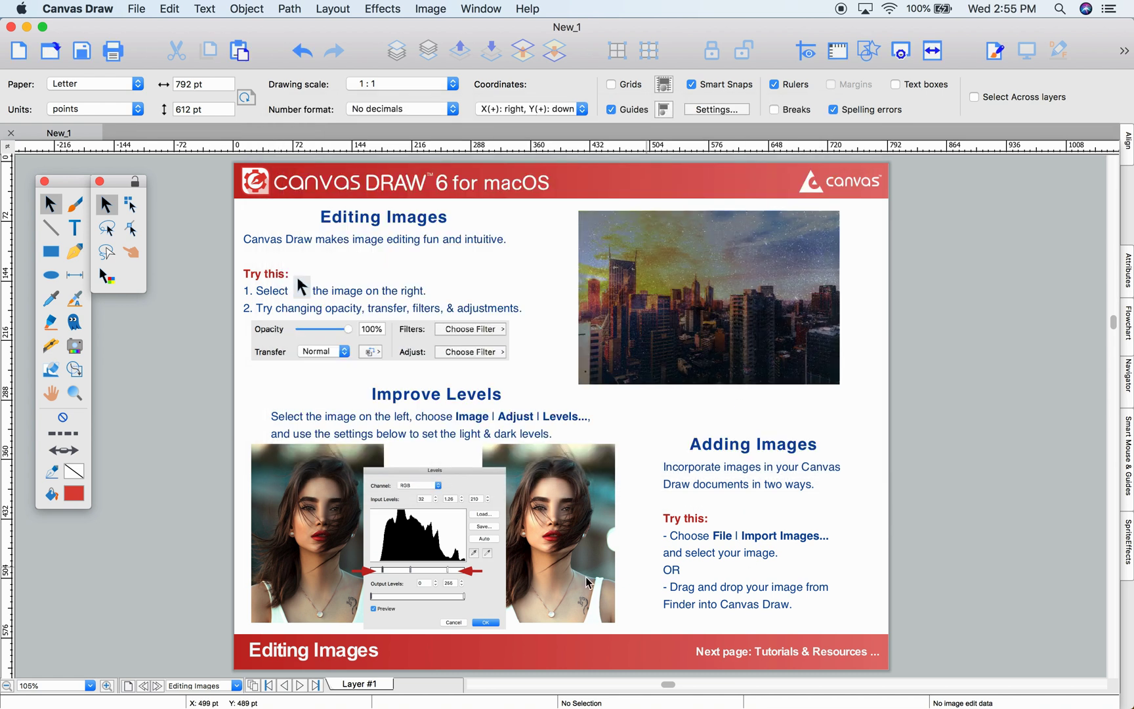
Move to the Tutorials & Resources page and select the Hyperlink tool
{"action": "left_click", "coordinate": [157, 685]}
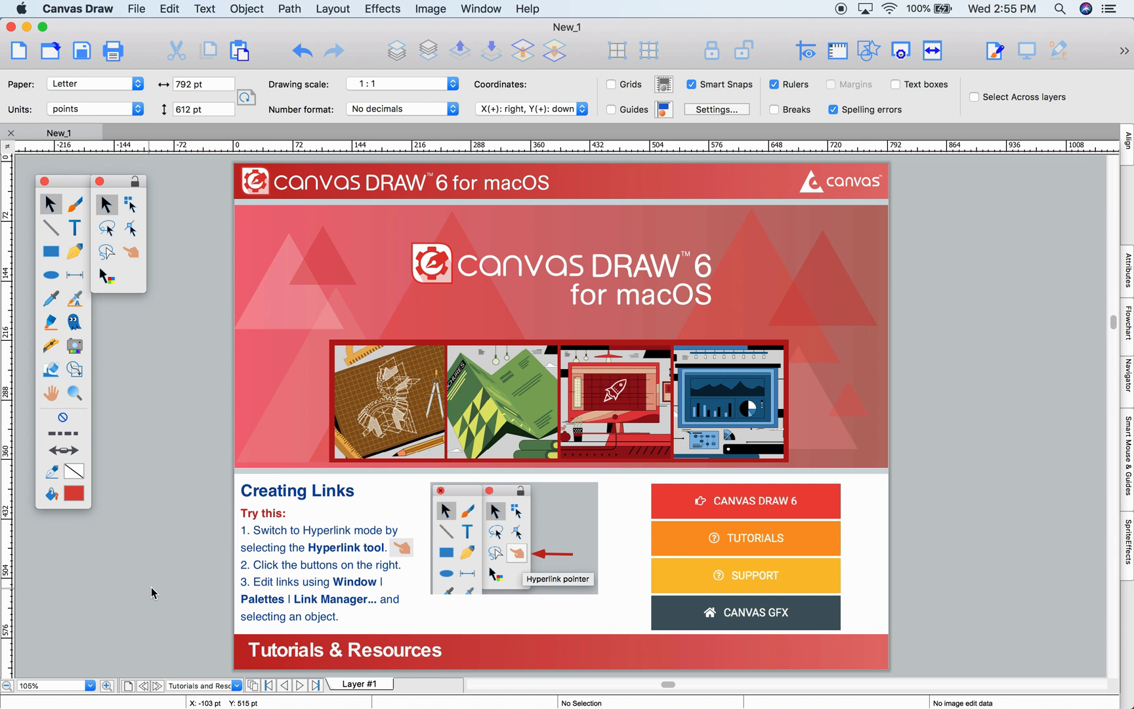
{"action": "left_click", "coordinate": [130, 252]}
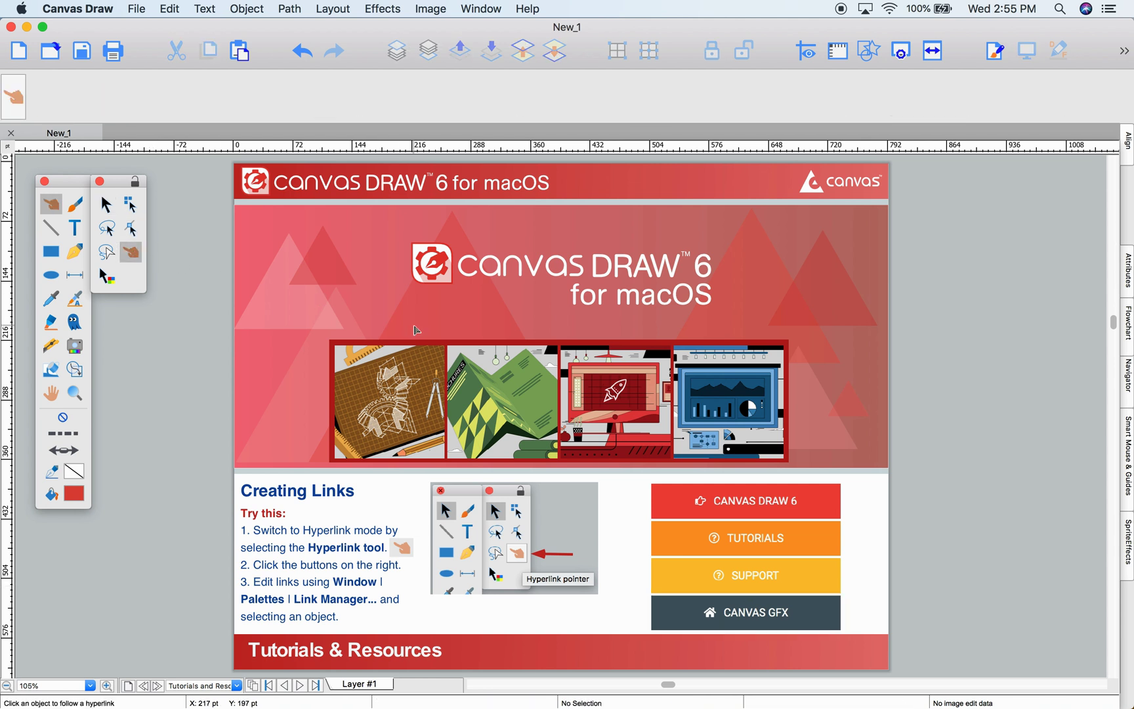